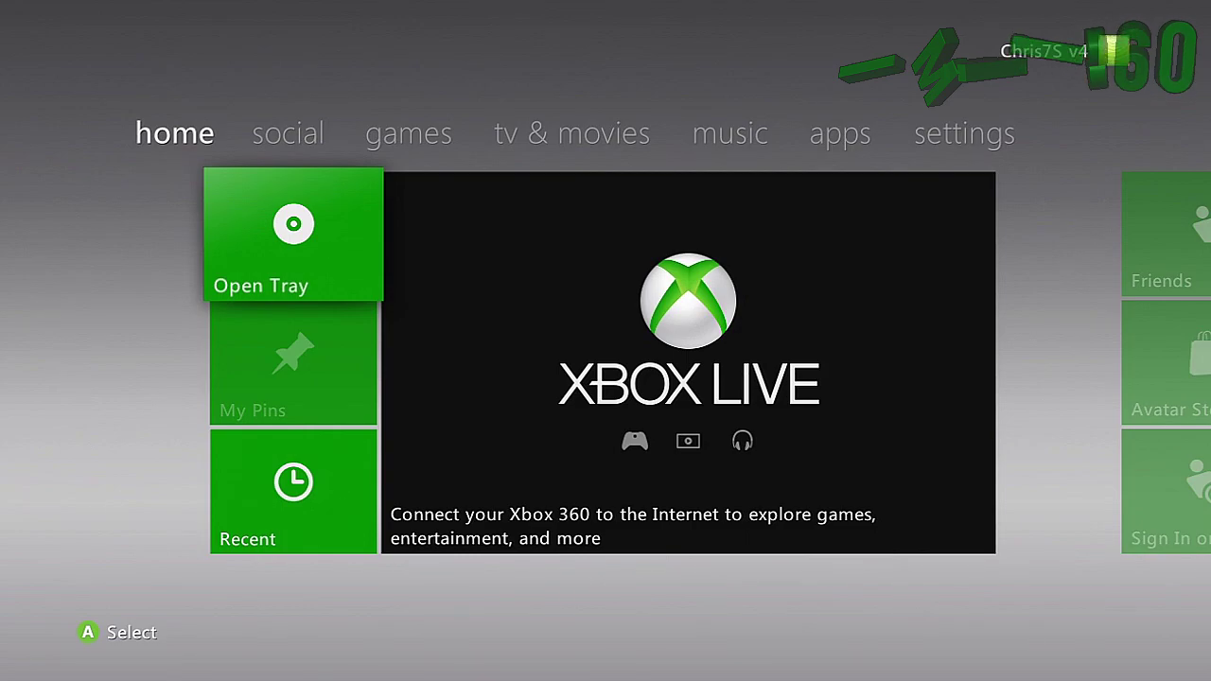
Check the dashboard version under System Settings > Console Settings > System Info, then return home.
key("Right")
key("Right")
key("Right")
key("Right")
key("Right")
key("Right")
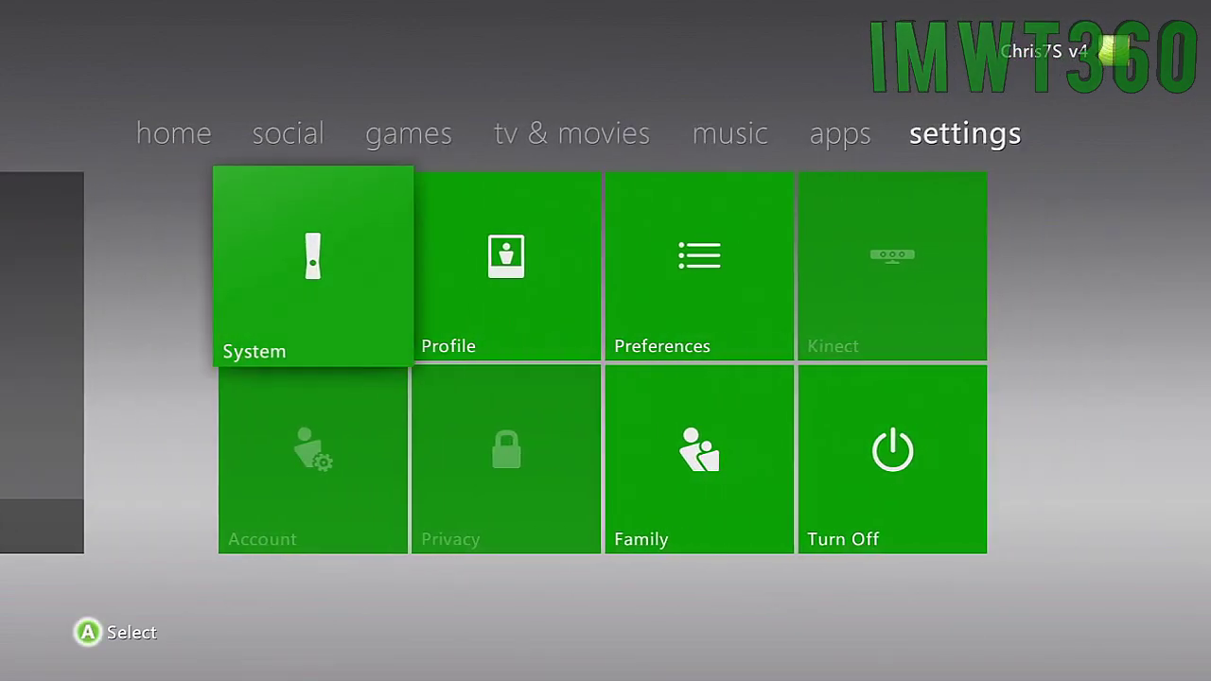
key("Return")
key("Down")
key("Down")
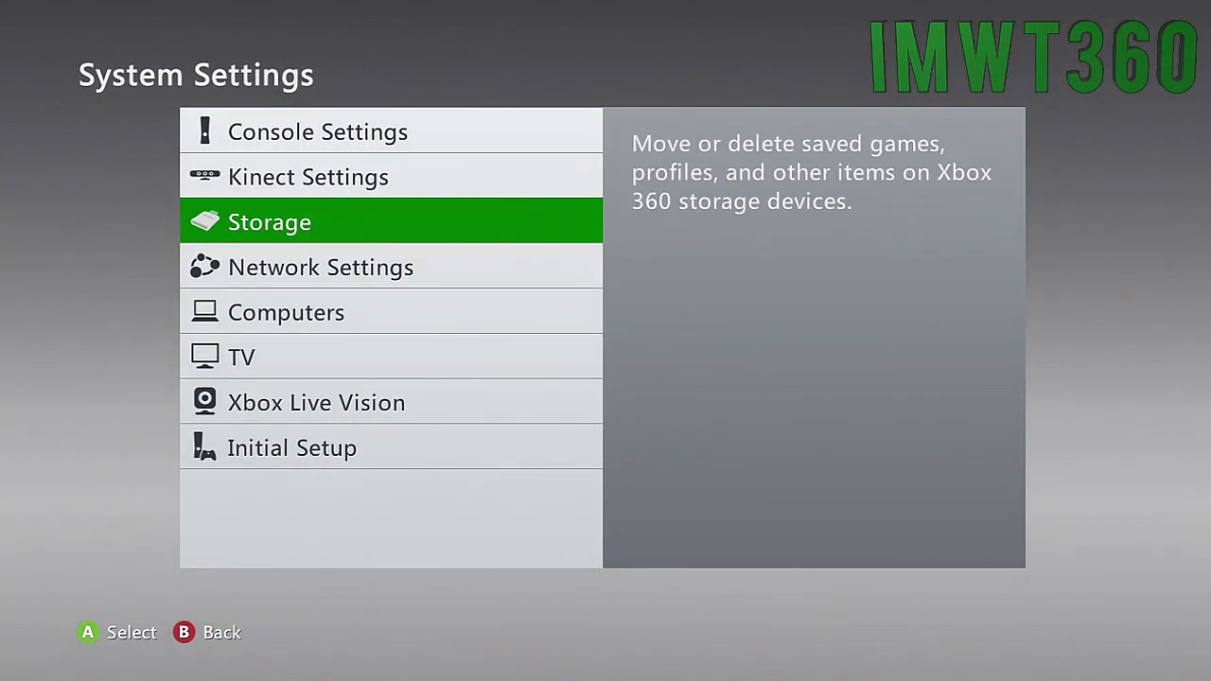
key("Up")
key("Up")
key("Return")
key("Up")
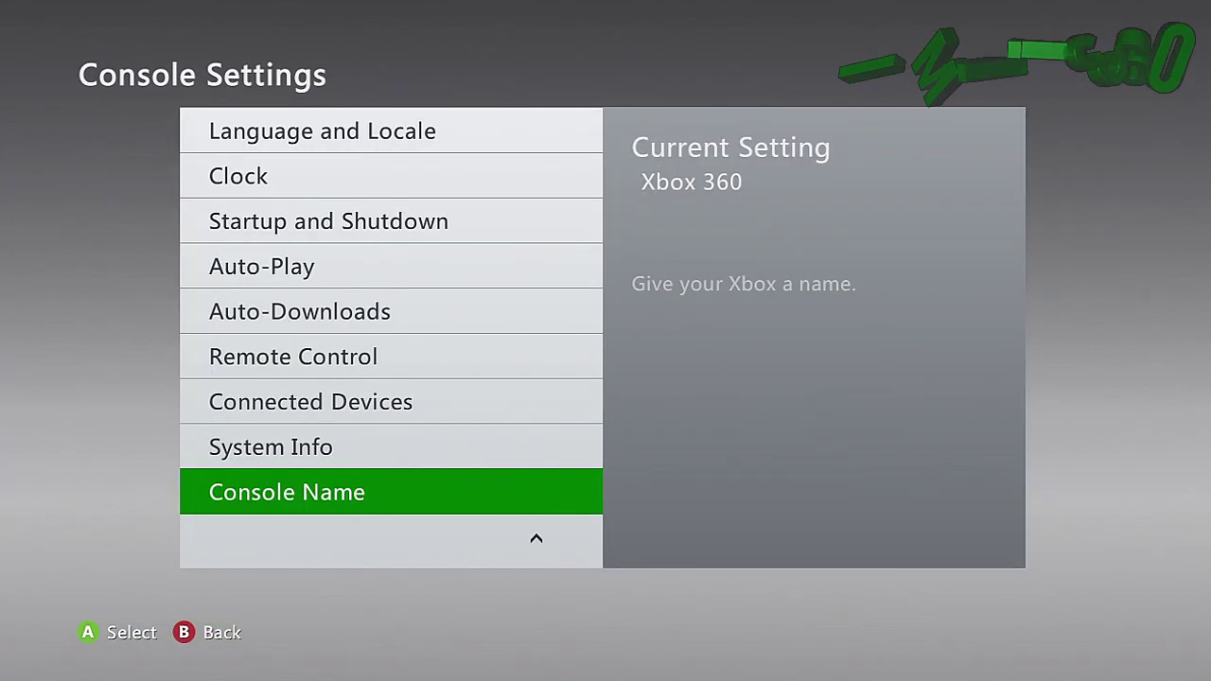
key("Up")
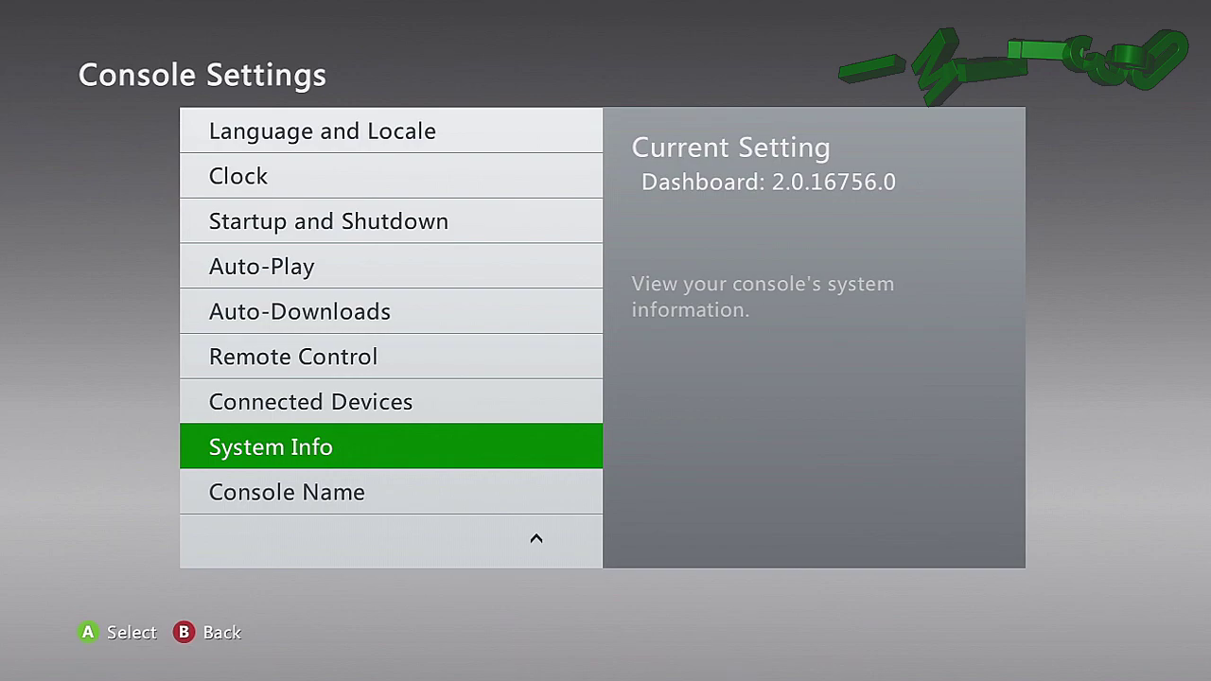
key("Down")
key("Escape")
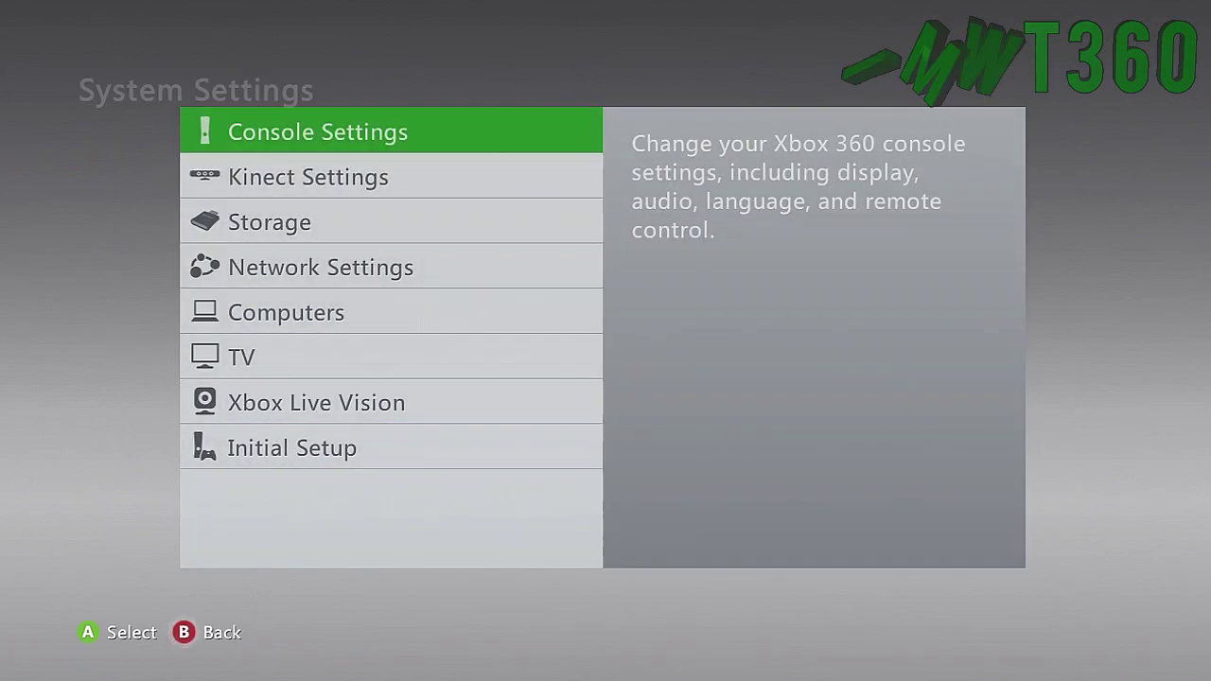
key("Escape")
key("Left")
key("Left")
key("Left")
key("Left")
key("Left")
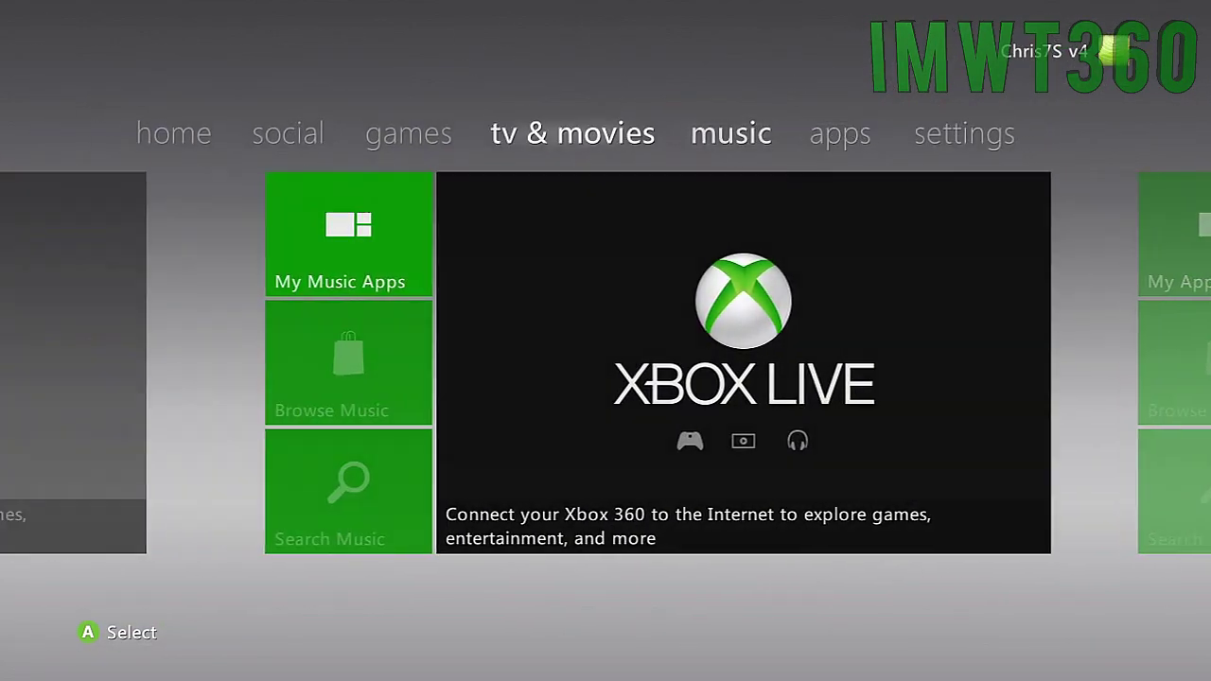
key("Left")
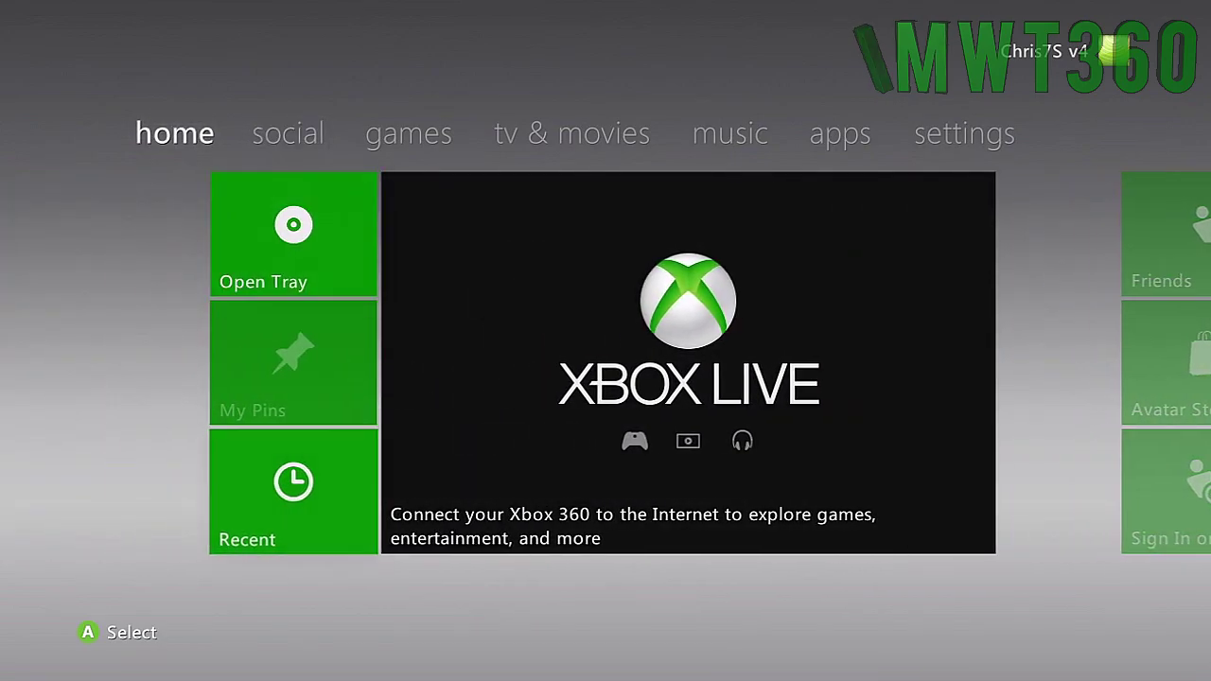
Launch XeXMenu, decline the update, and browse to Hdd1:\RGH\Applications\Flash360v1.0 to highlight Flash360.xex.
key("Return")
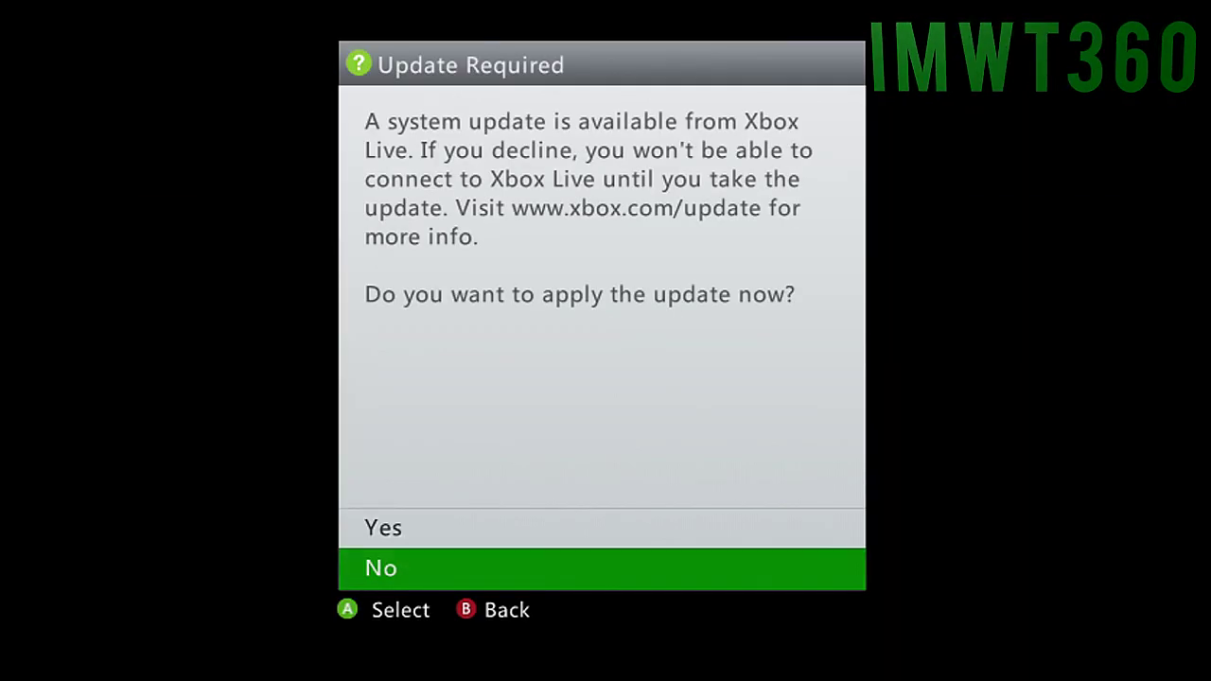
key("Return")
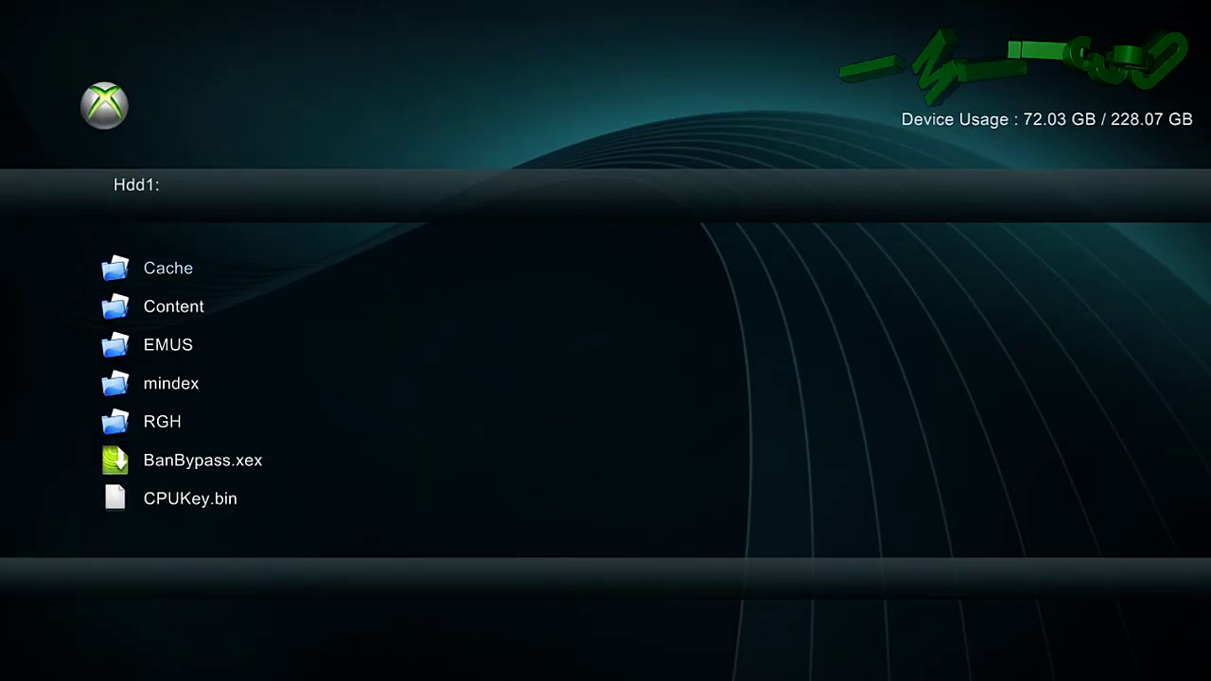
key("Down")
key("Down")
key("Down")
key("Down")
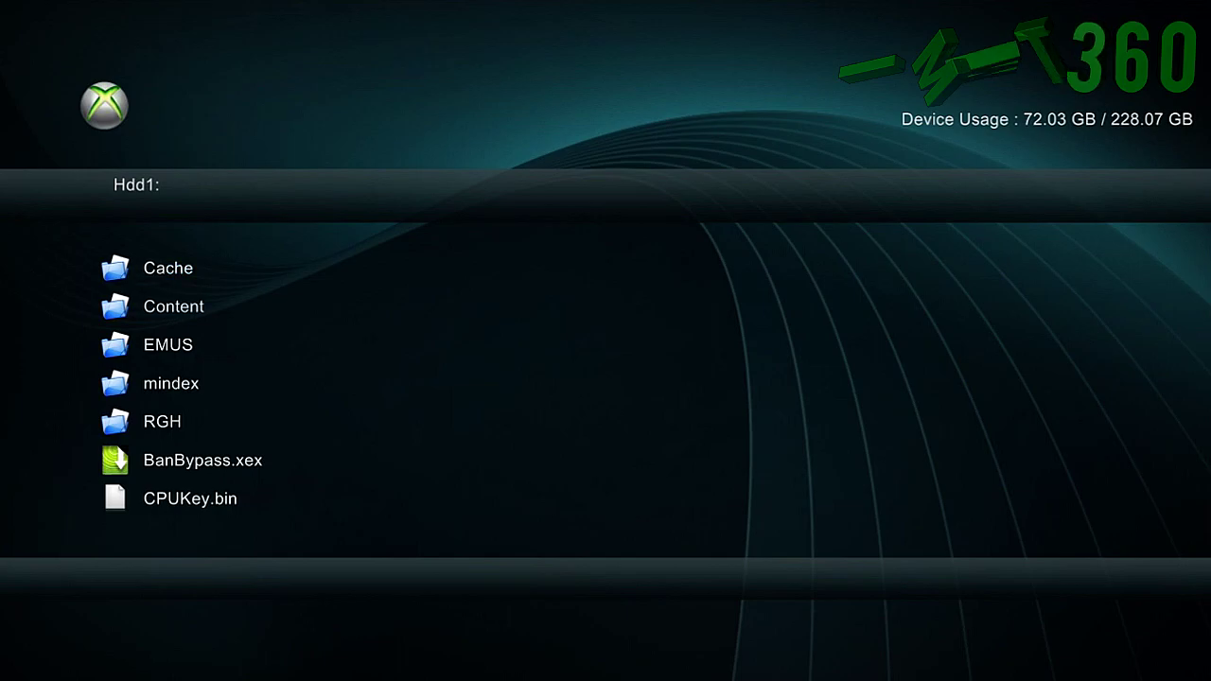
key("Return")
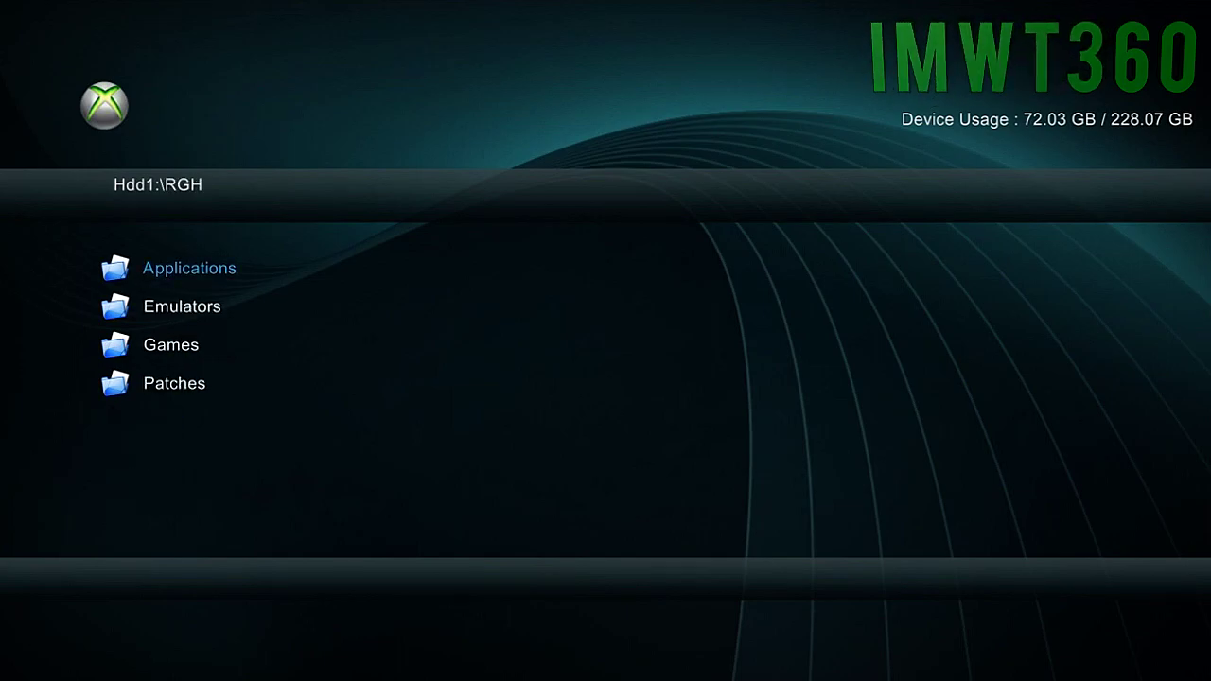
key("Return")
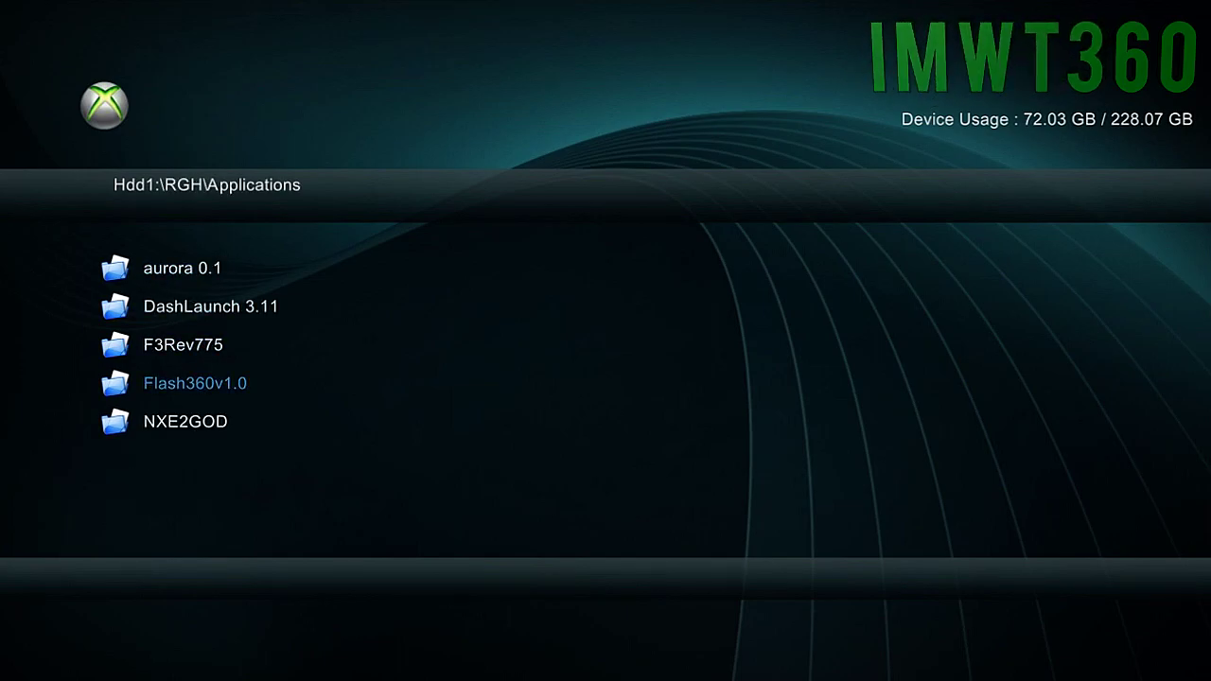
key("Return")
key("Down")
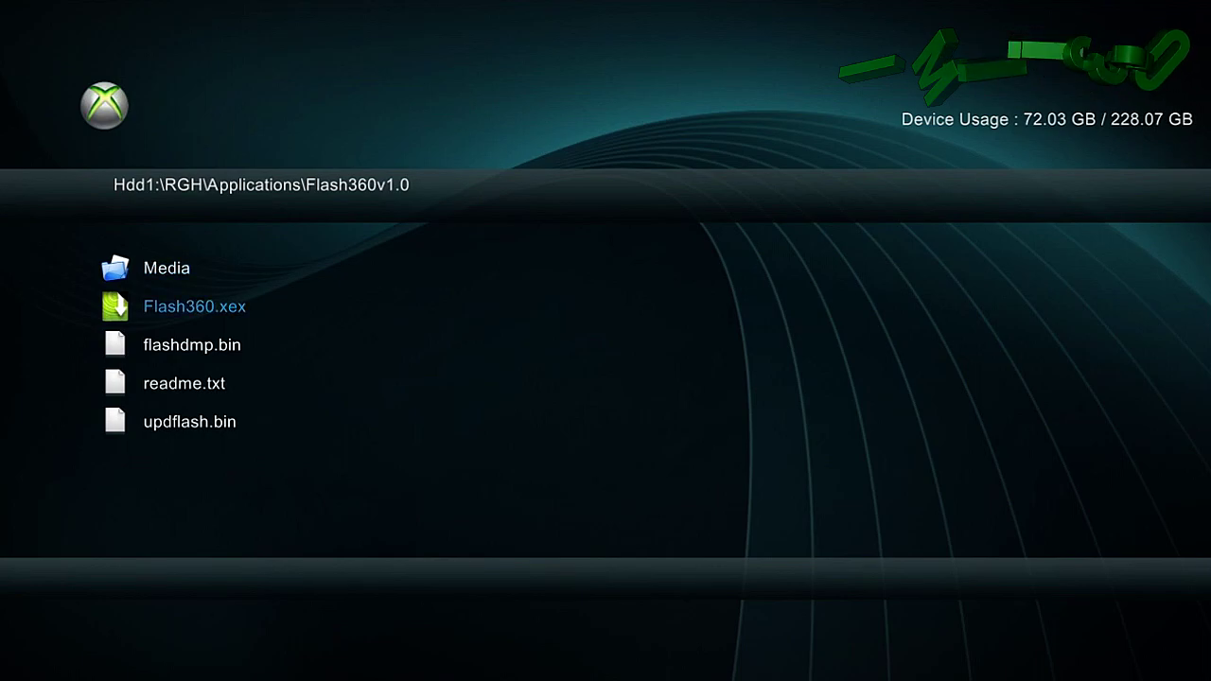
Launch Flash360.xex and dump the 16 MiB NAND to flashdmp.bin, continuing once Finished.
key("Return")
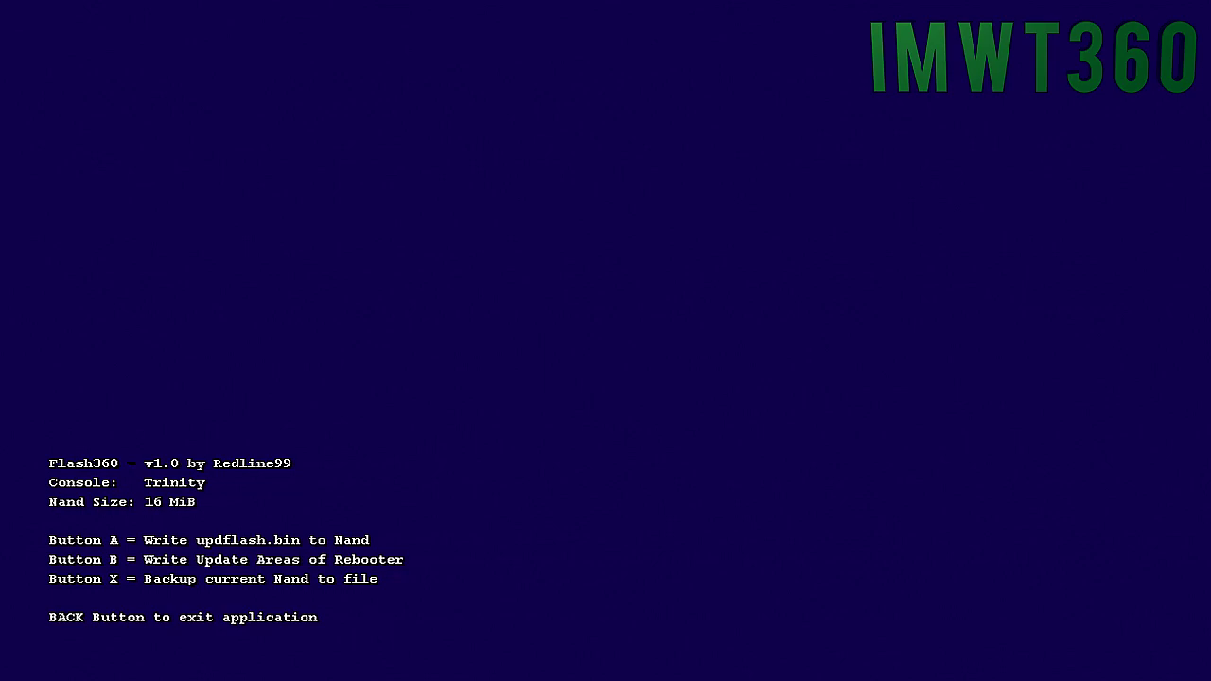
key("x")
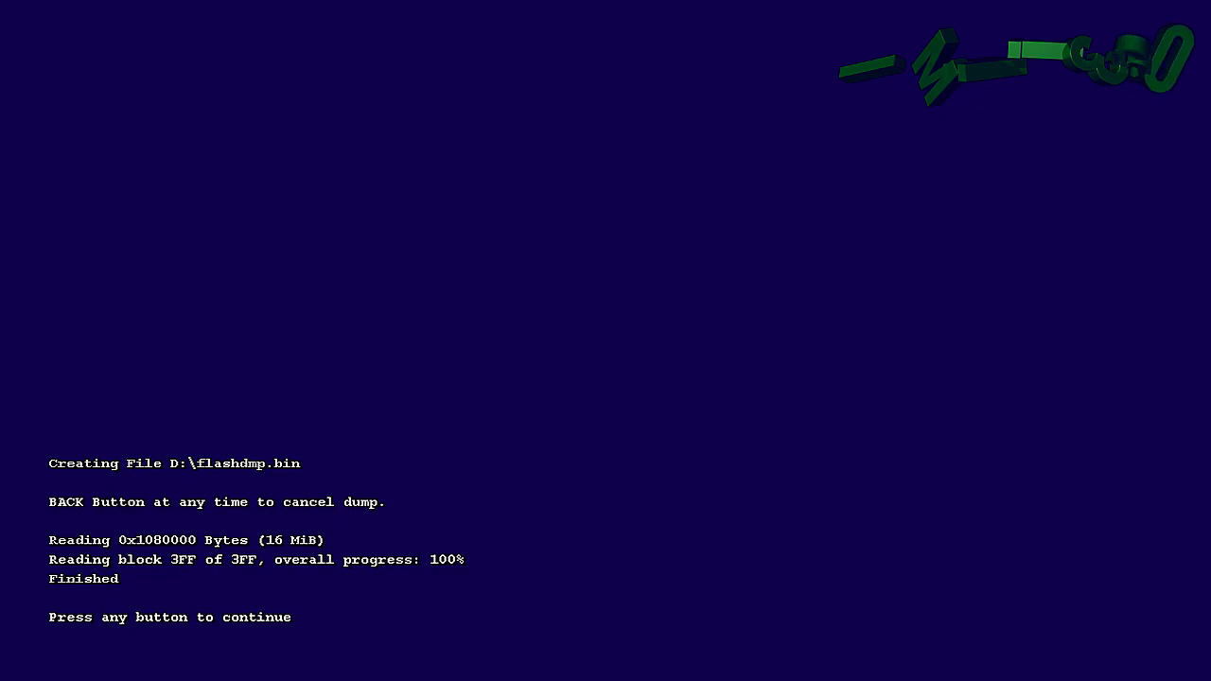
key("Return")
Exit Flash360 and relaunch XeXMenu from recent items, declining both update prompts.
key("Escape")
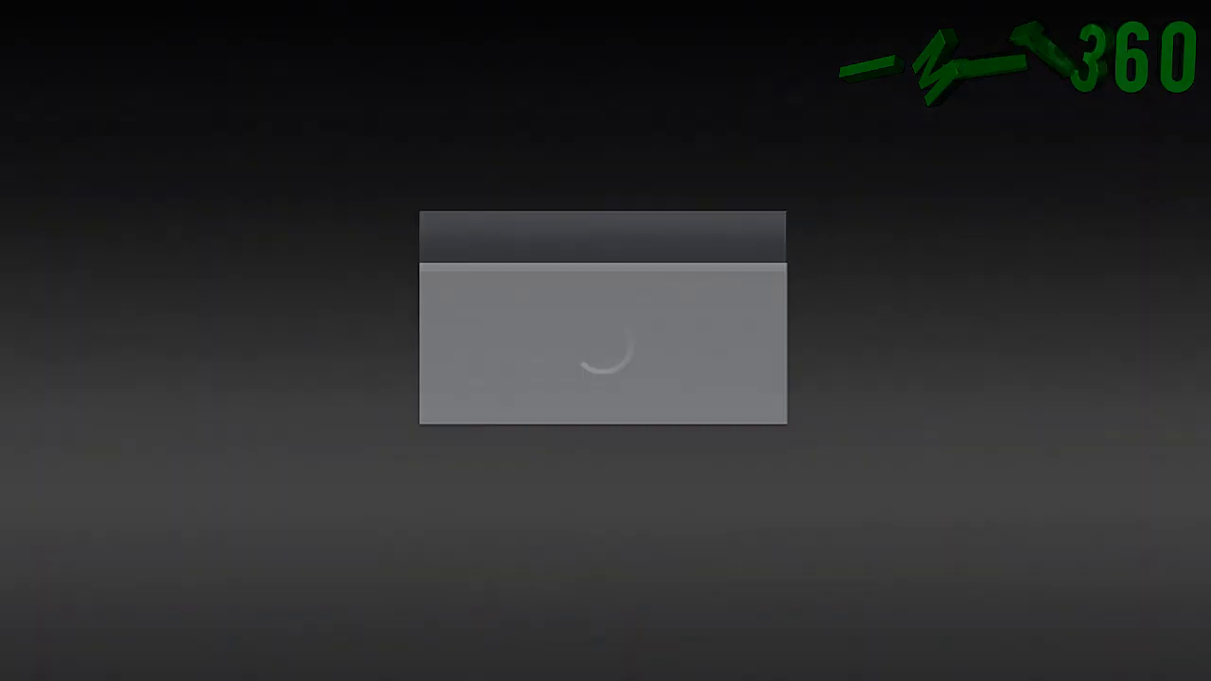
key("Return")
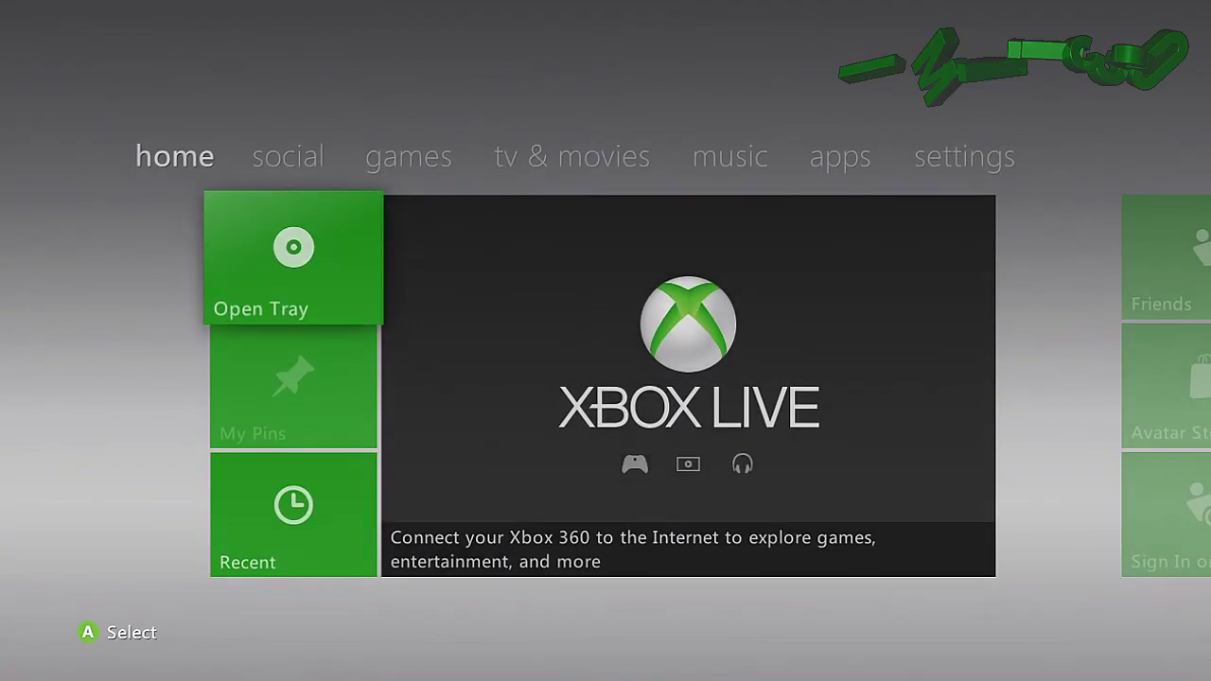
key("Return")
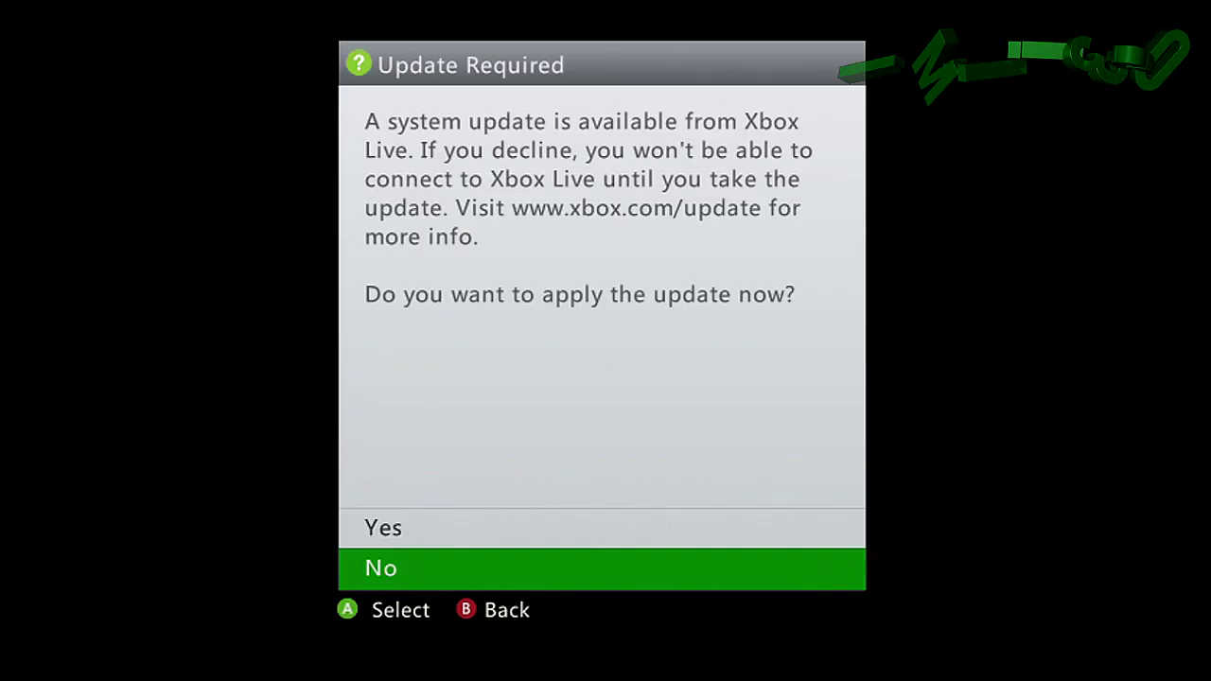
key("Return")
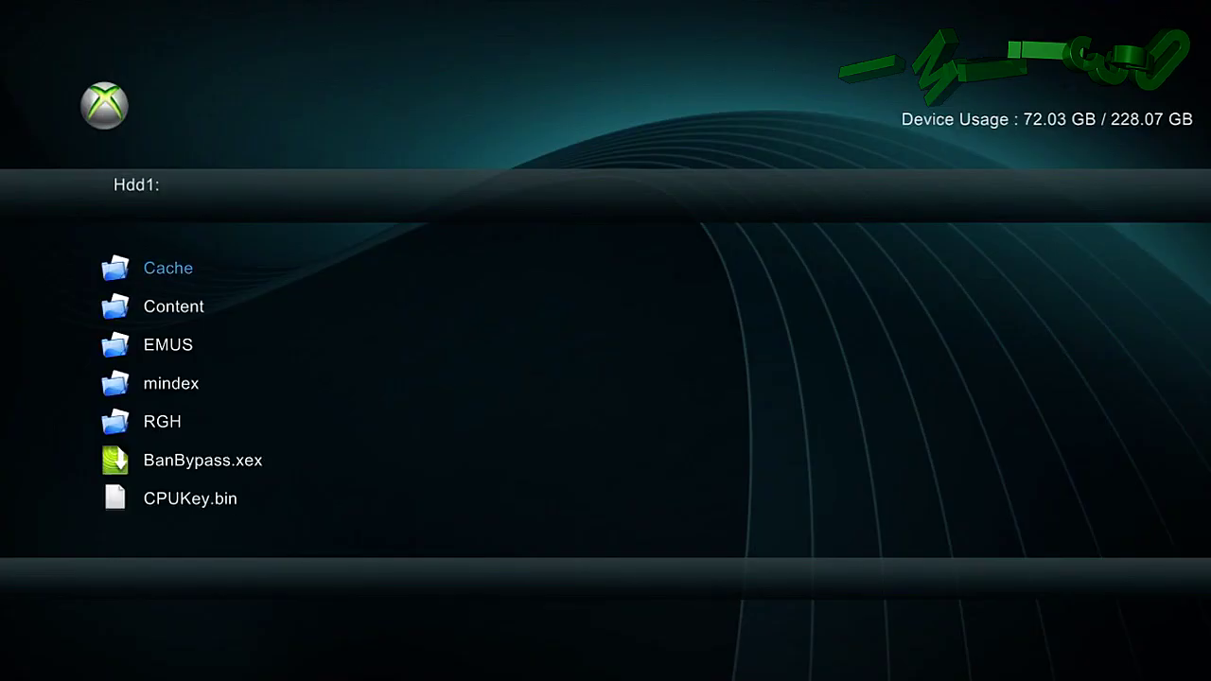
Browse to Hdd1:\RGH\Applications\Flash360v1.0 and step into its file list.
key("Down")
key("Down")
key("Down")
key("Down")
key("Return")
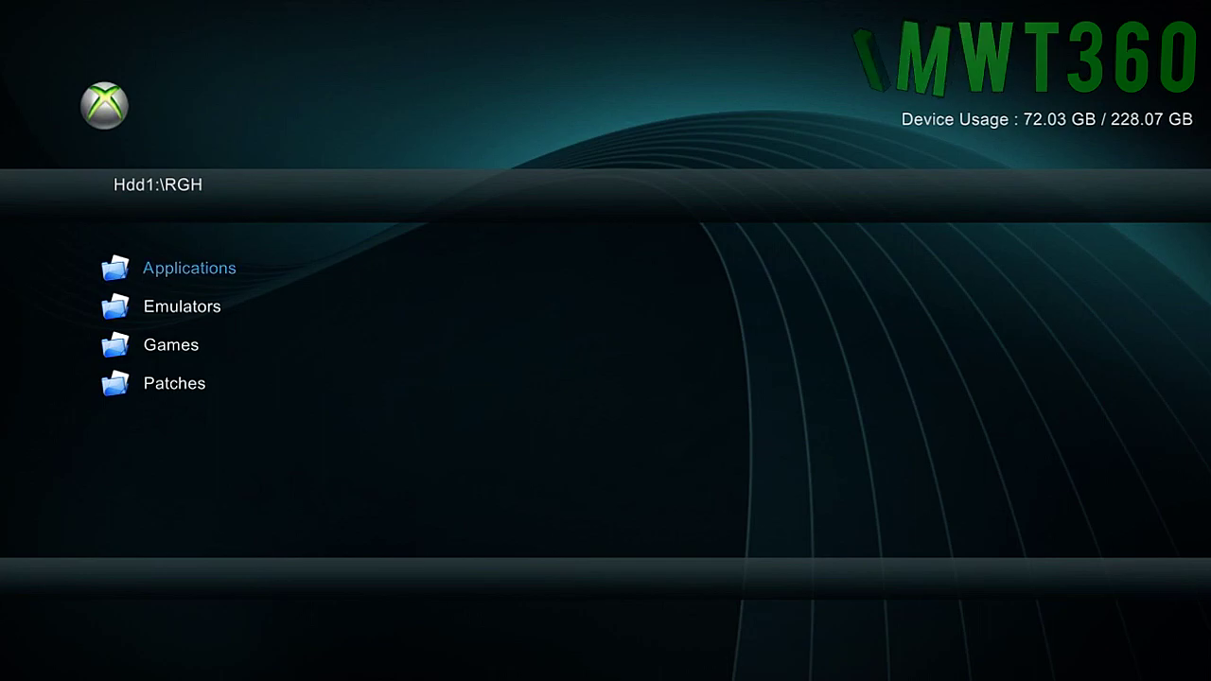
key("Return")
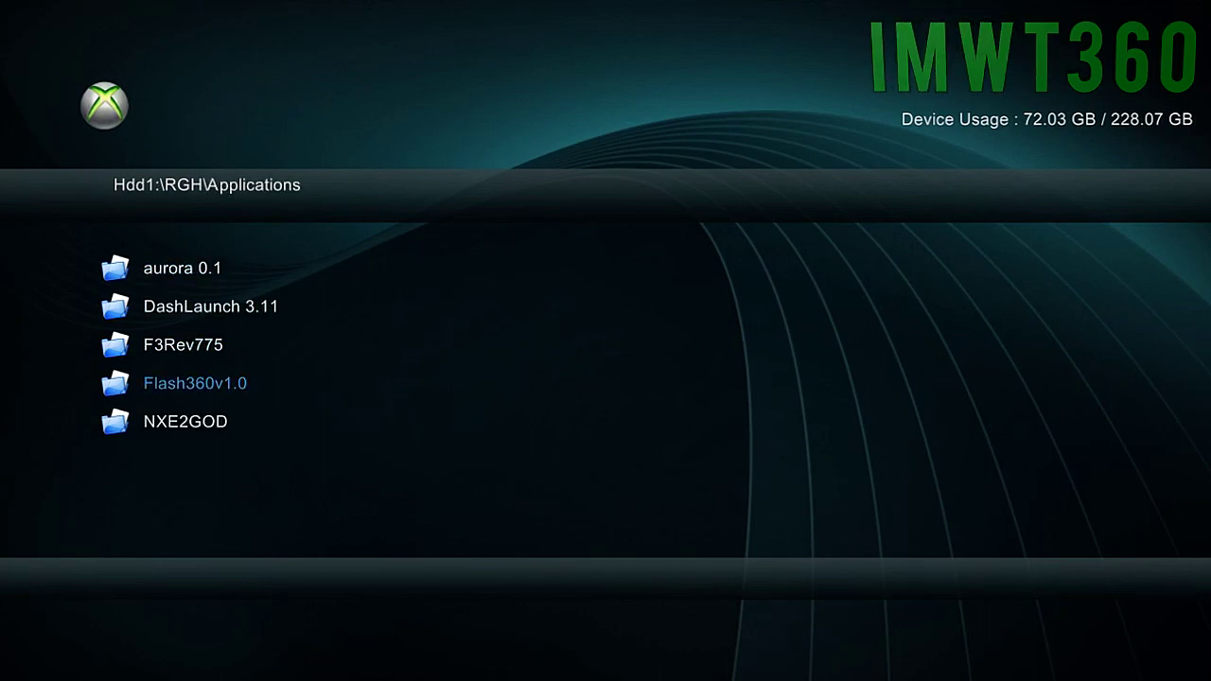
key("Return")
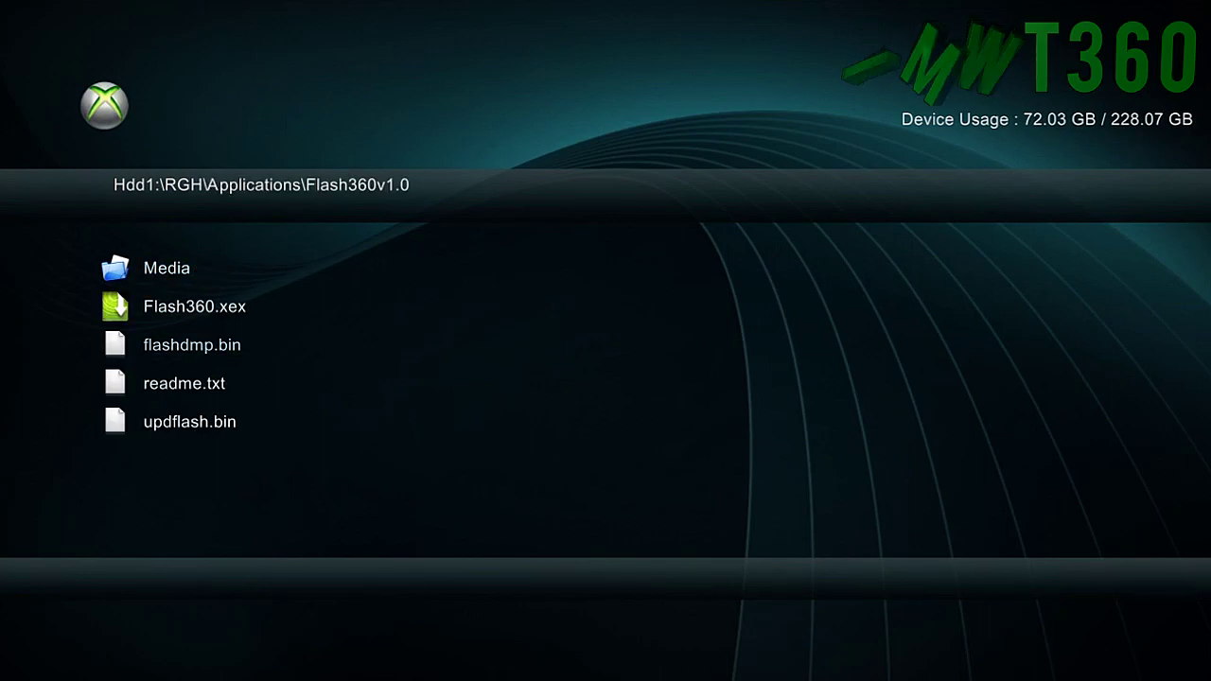
key("Down")
key("Down")
key("Down")
Delete the old updflash.bin from Flash360v1.0 and confirm, leaving flashdmp.bin in place.
key("Up")
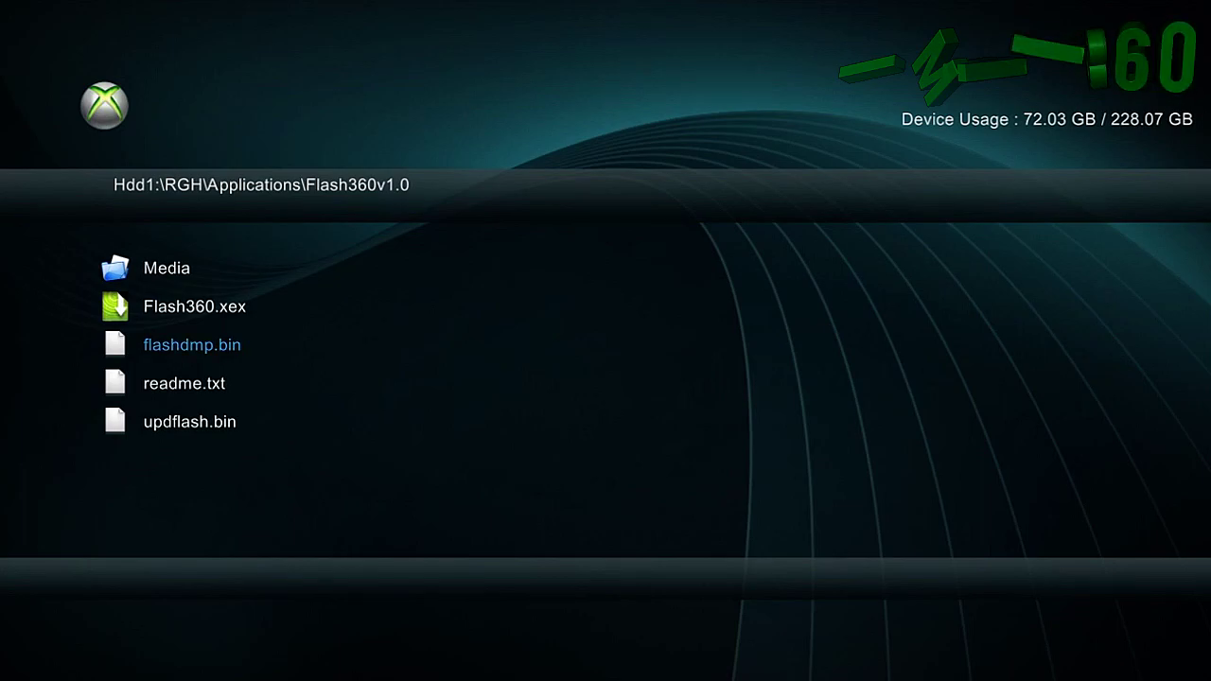
key("Down")
key("Down")
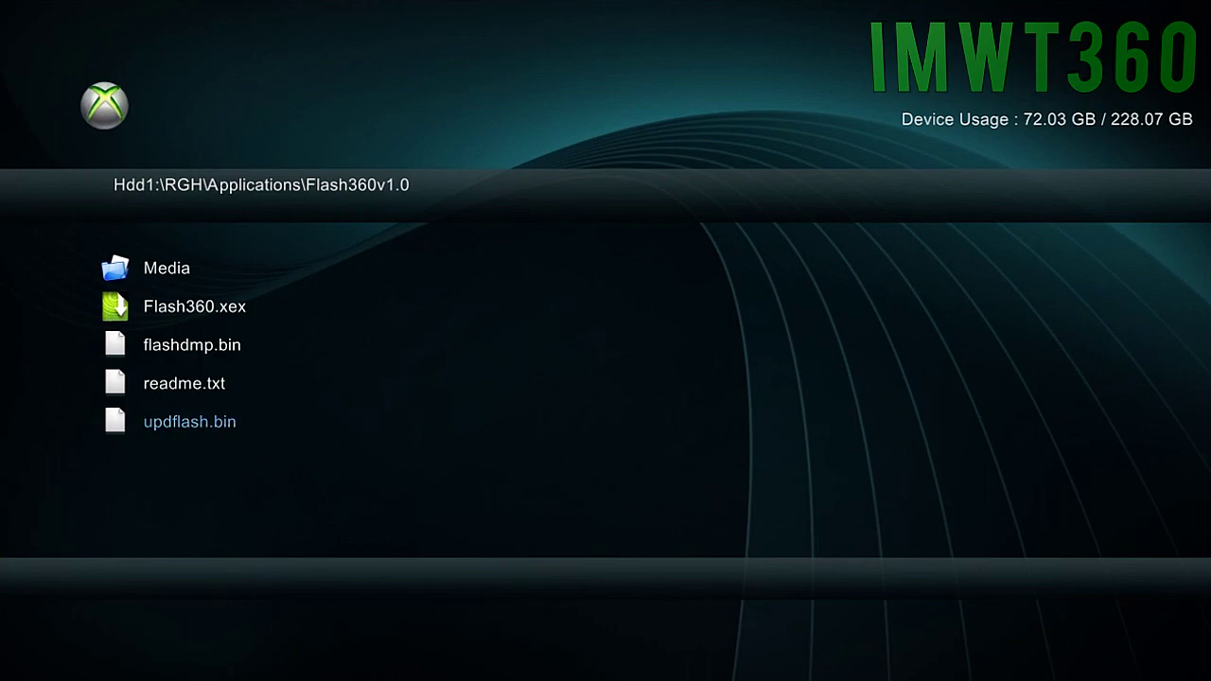
key("Return")
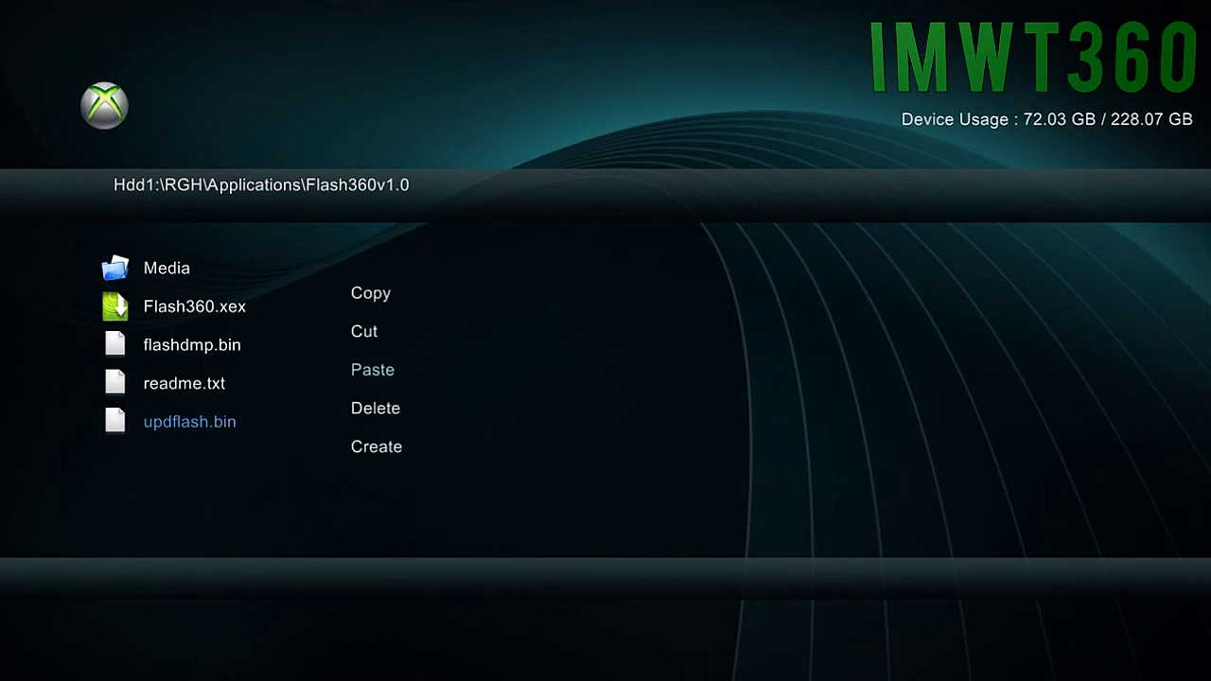
key("Return")
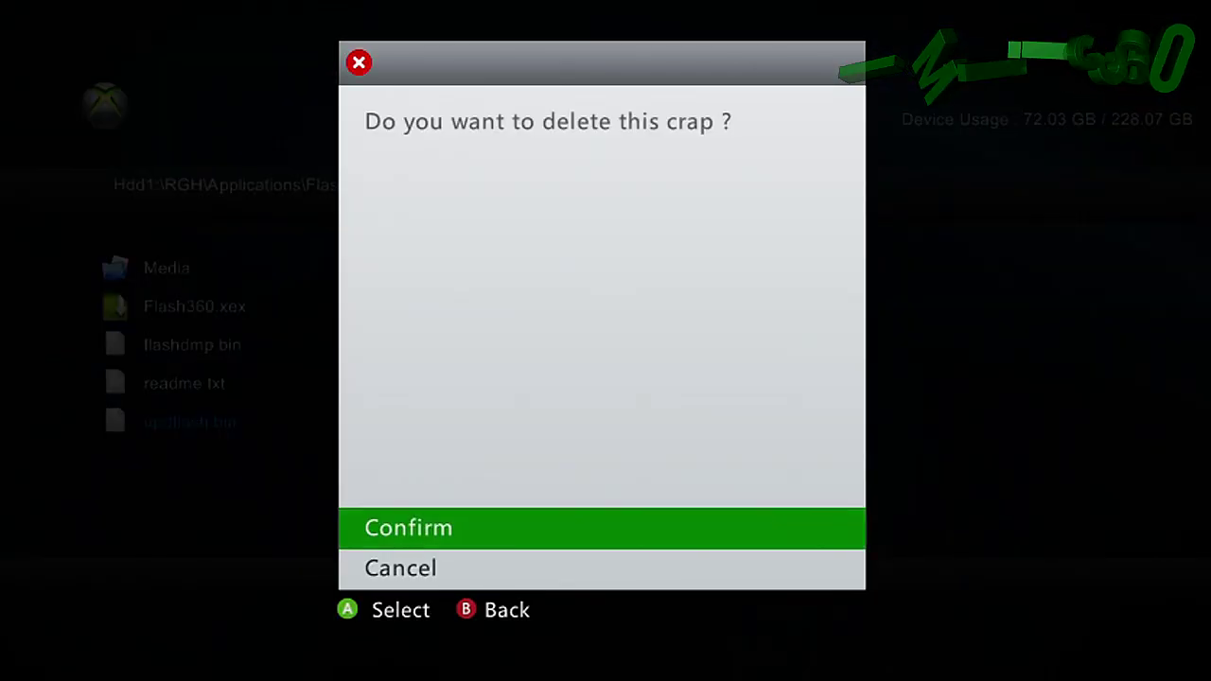
key("Return")
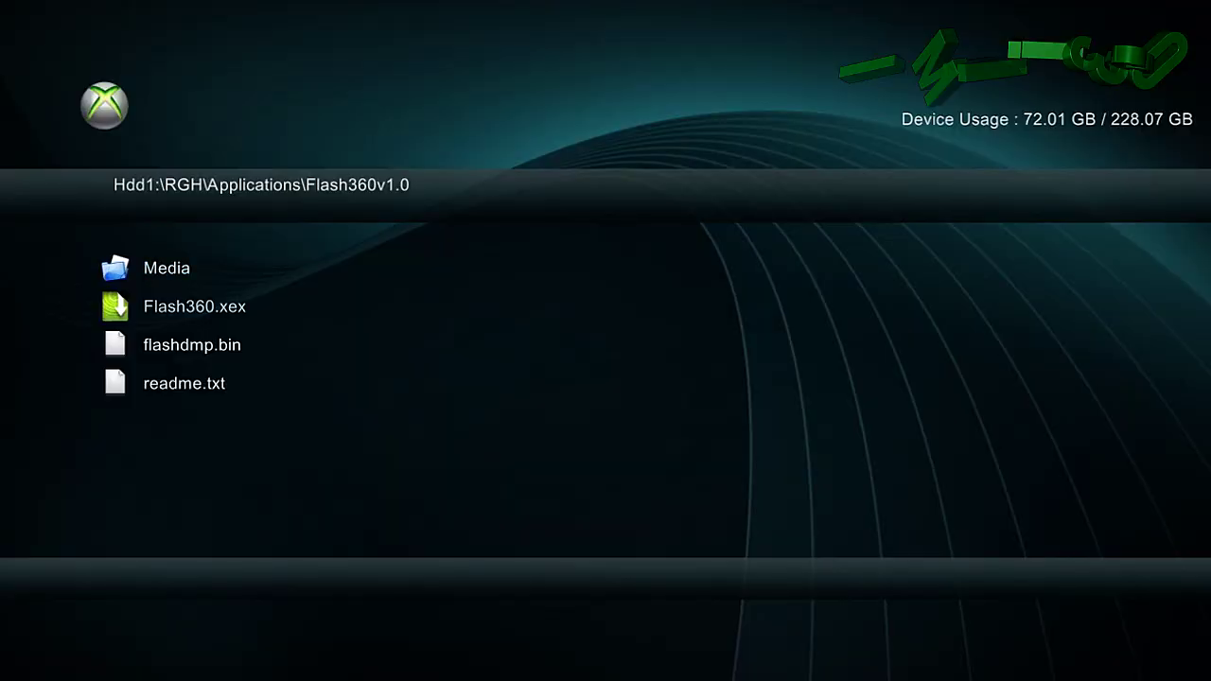
key("Up")
key("Up")
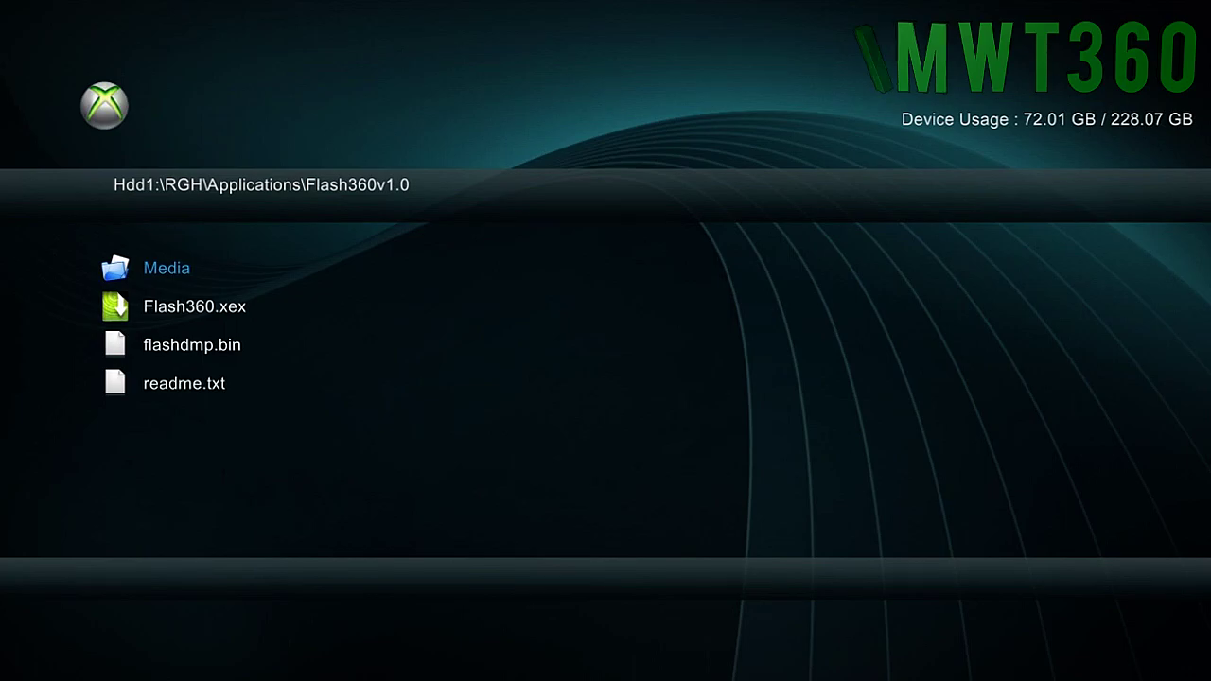
key("Return")
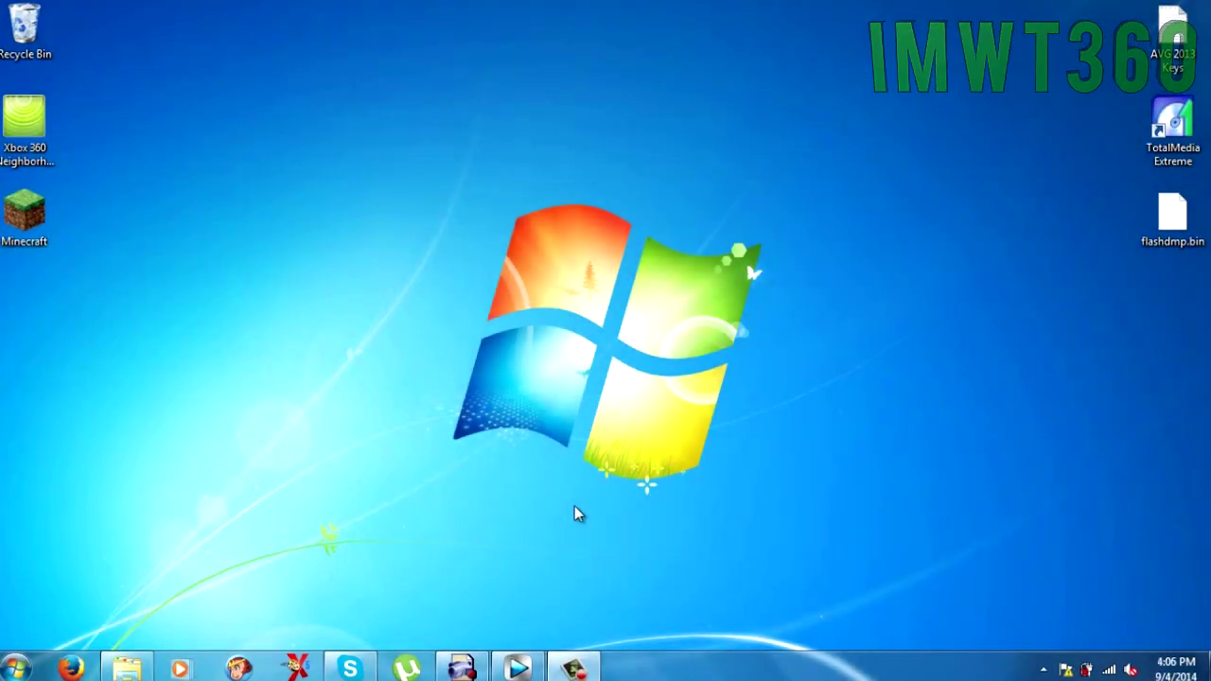
Run xeBuild GUI 2.0 from the restored xeBuild folder, allowing the security warning, then close Explorer.
left_click(1164, 236)
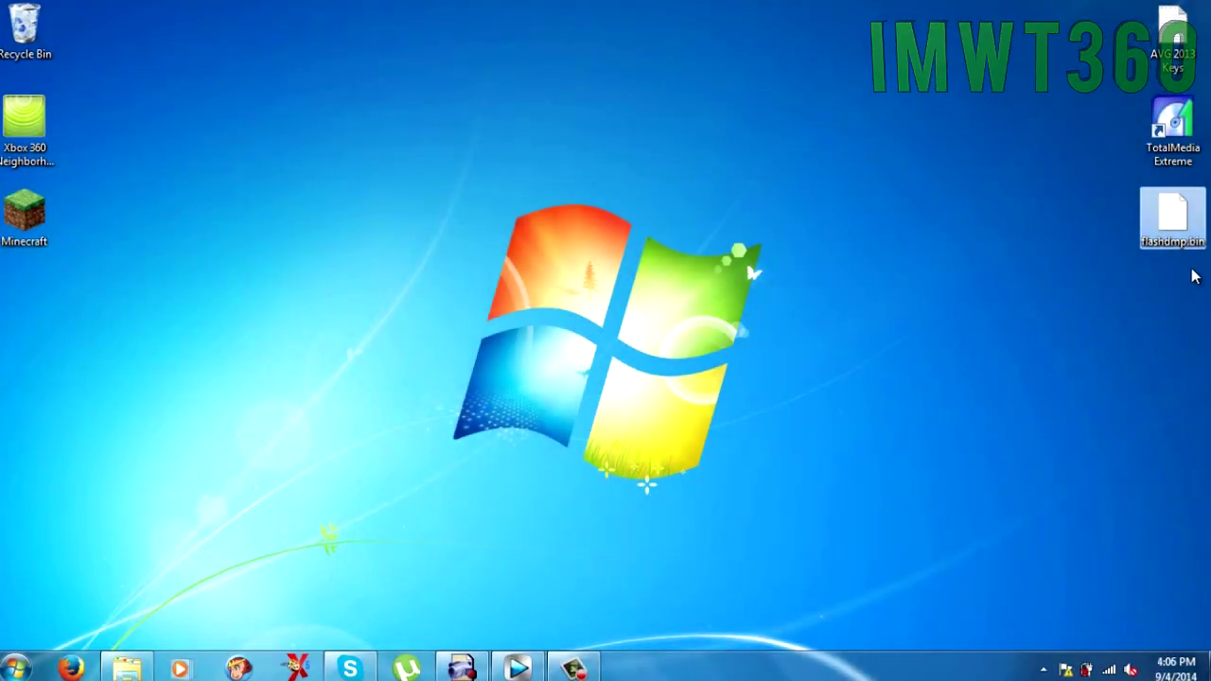
left_click(1101, 368)
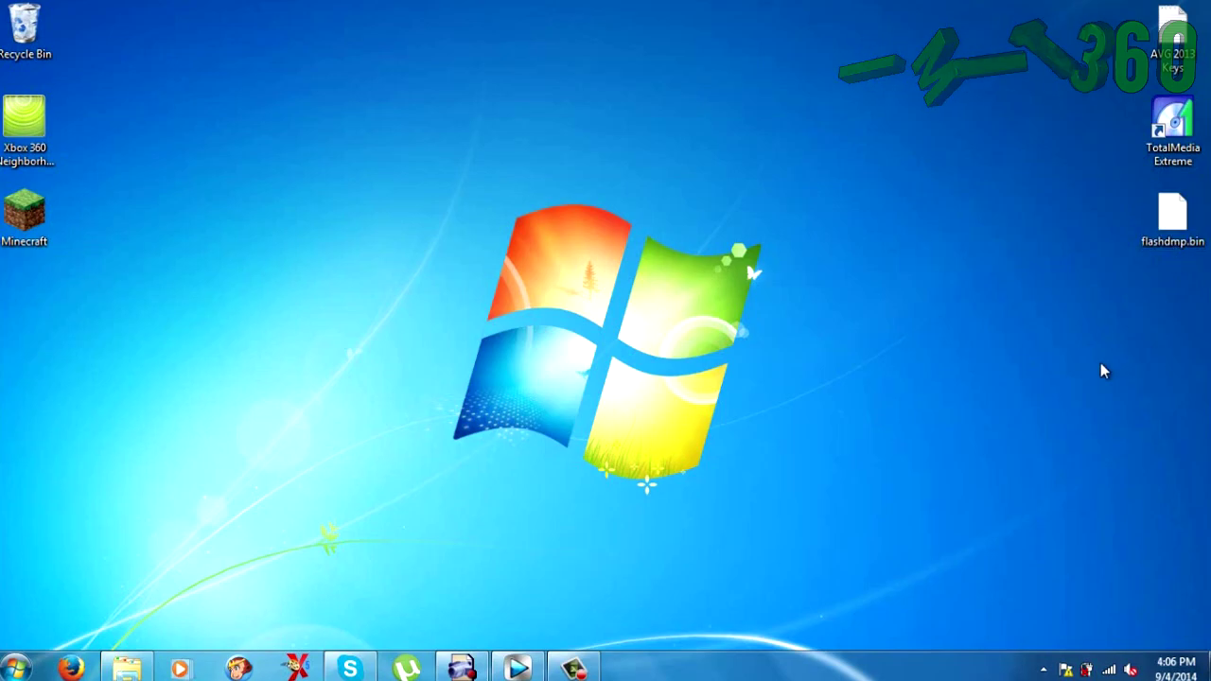
left_click(127, 668)
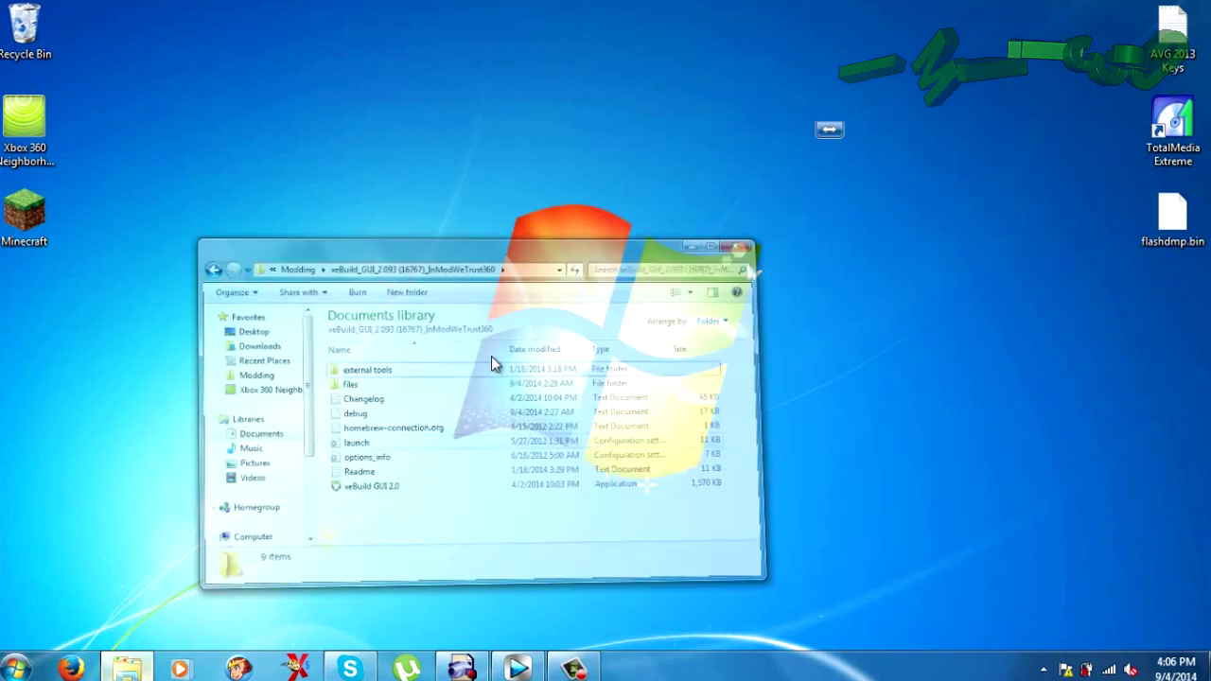
double_click(463, 447)
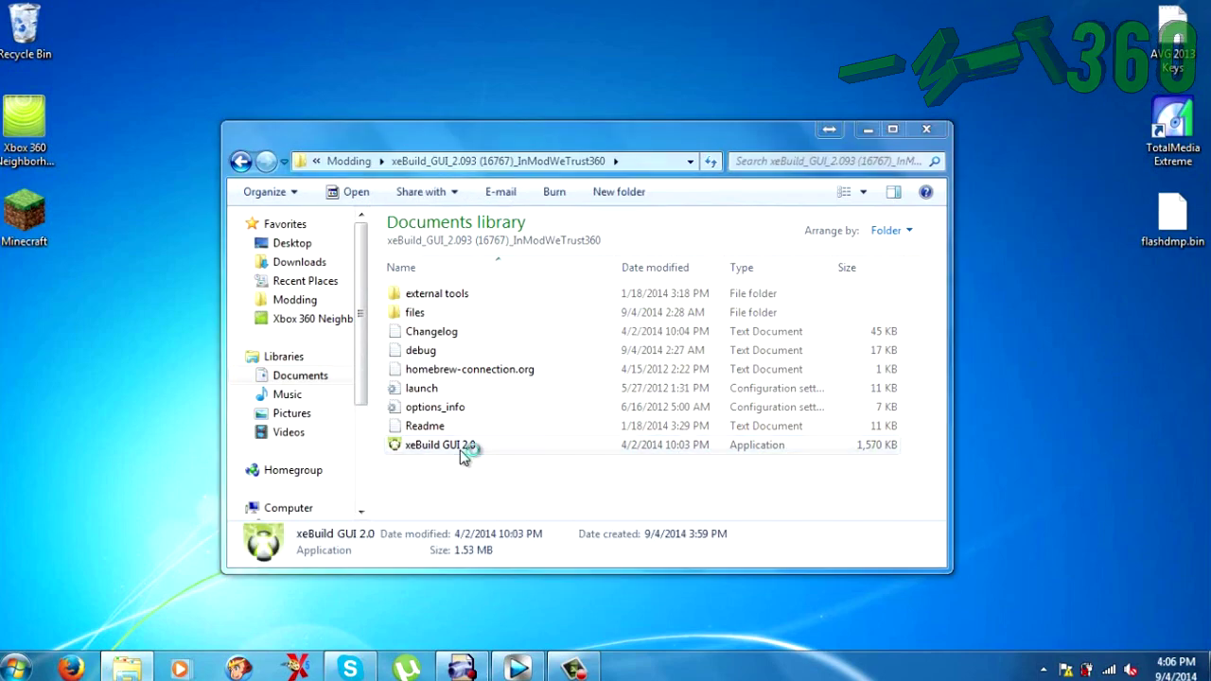
left_click(653, 350)
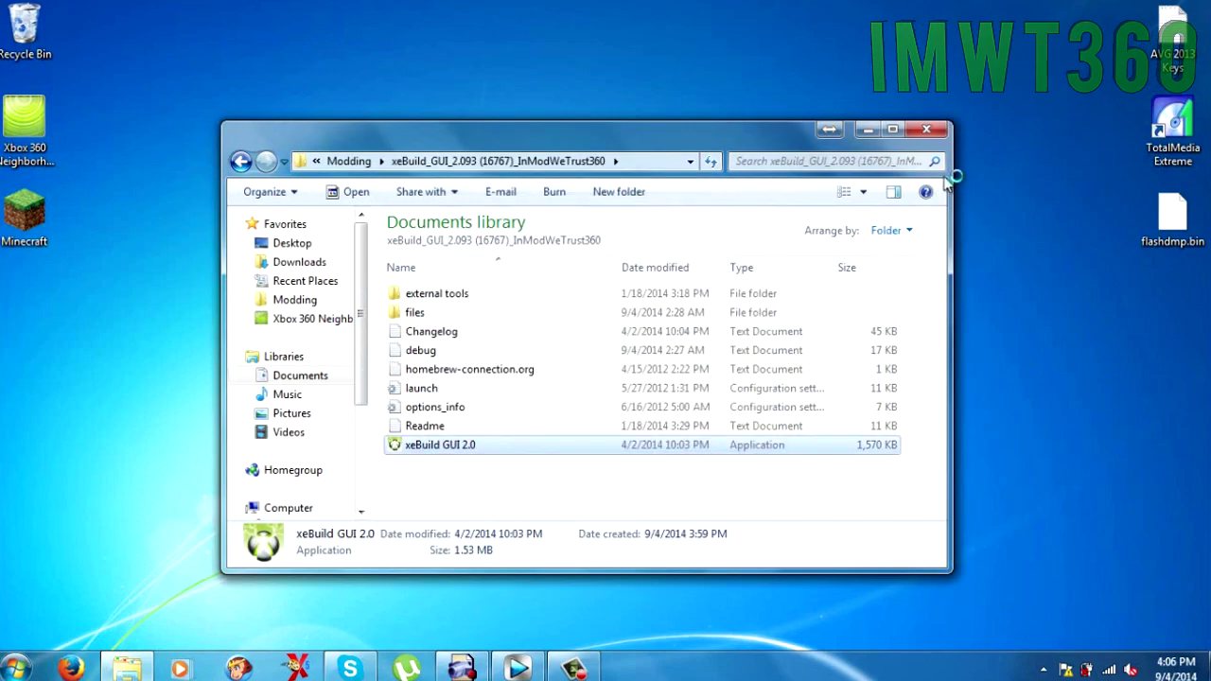
left_click(928, 130)
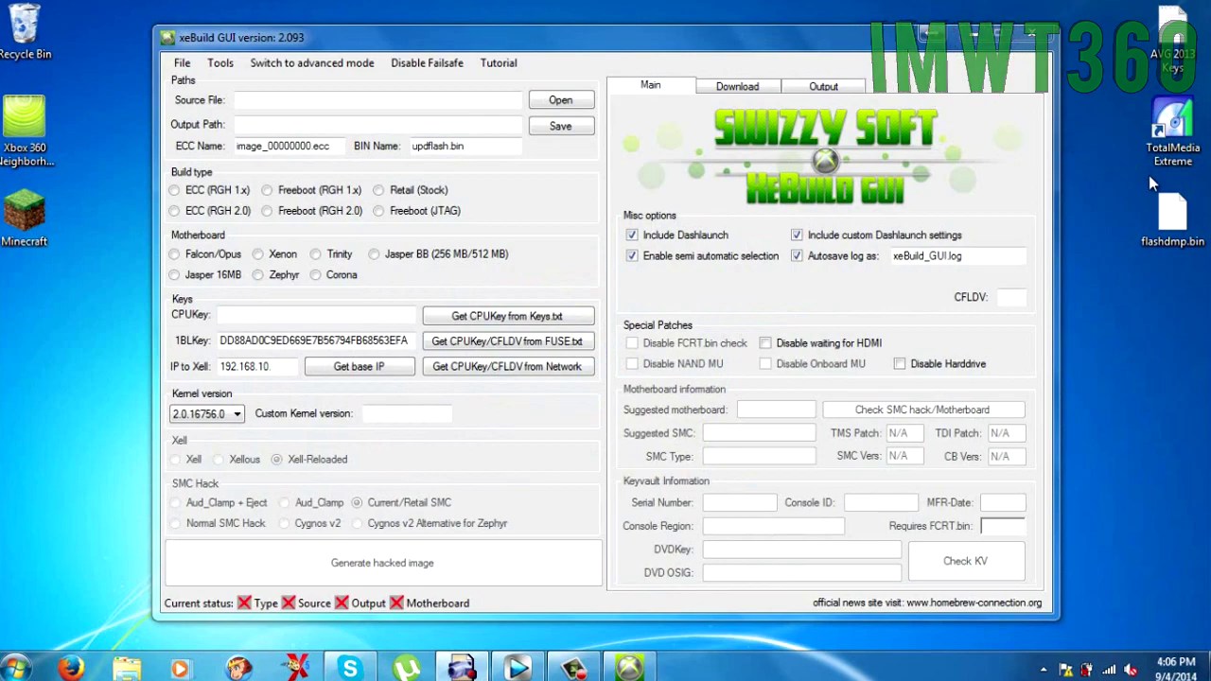
Load the desktop's flashdmp.bin as the Source File in xeBuild GUI.
left_click(555, 102)
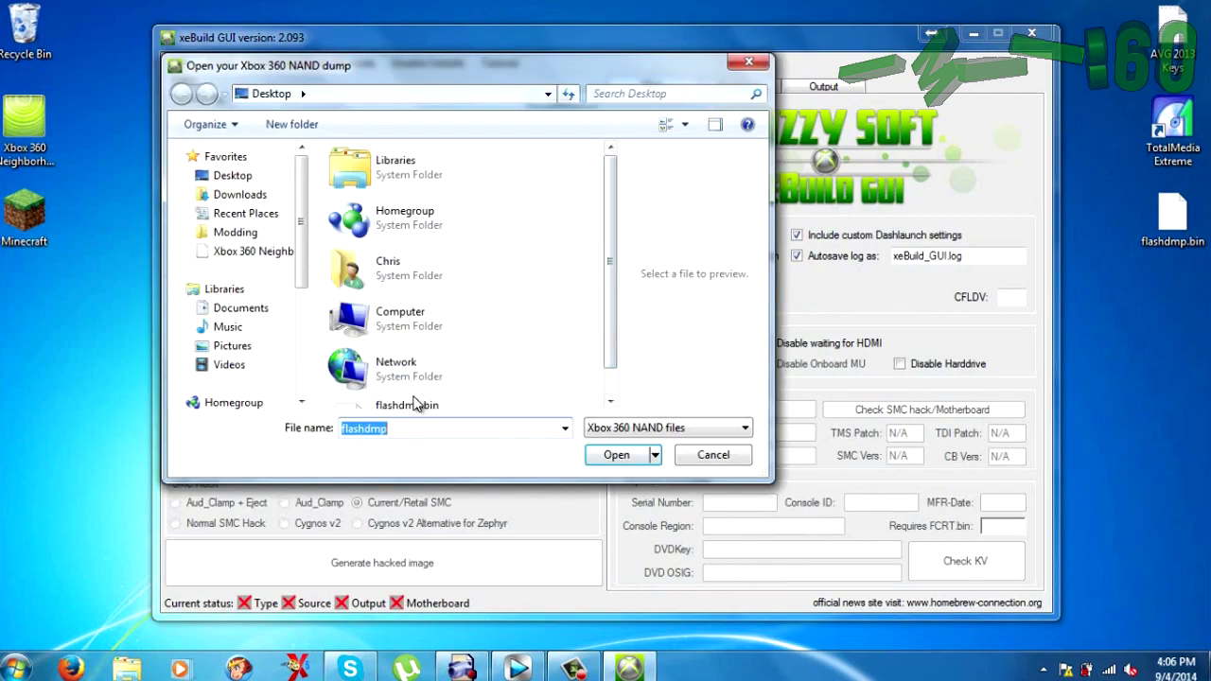
left_click(408, 404)
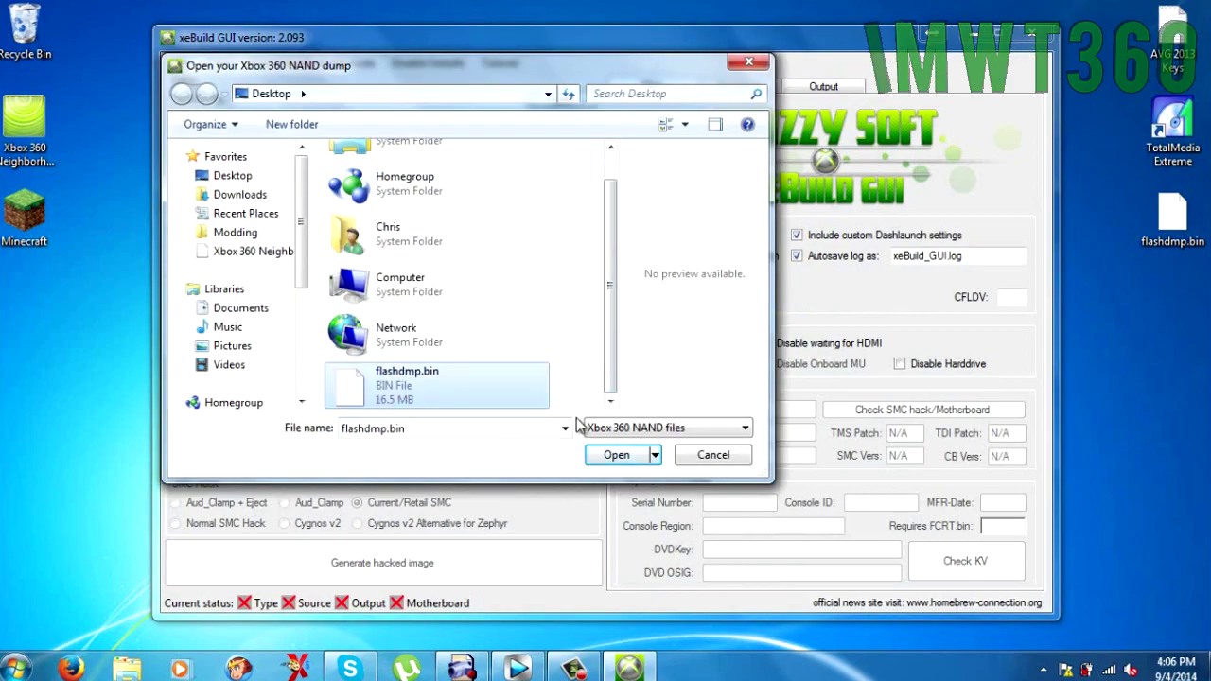
left_click(615, 456)
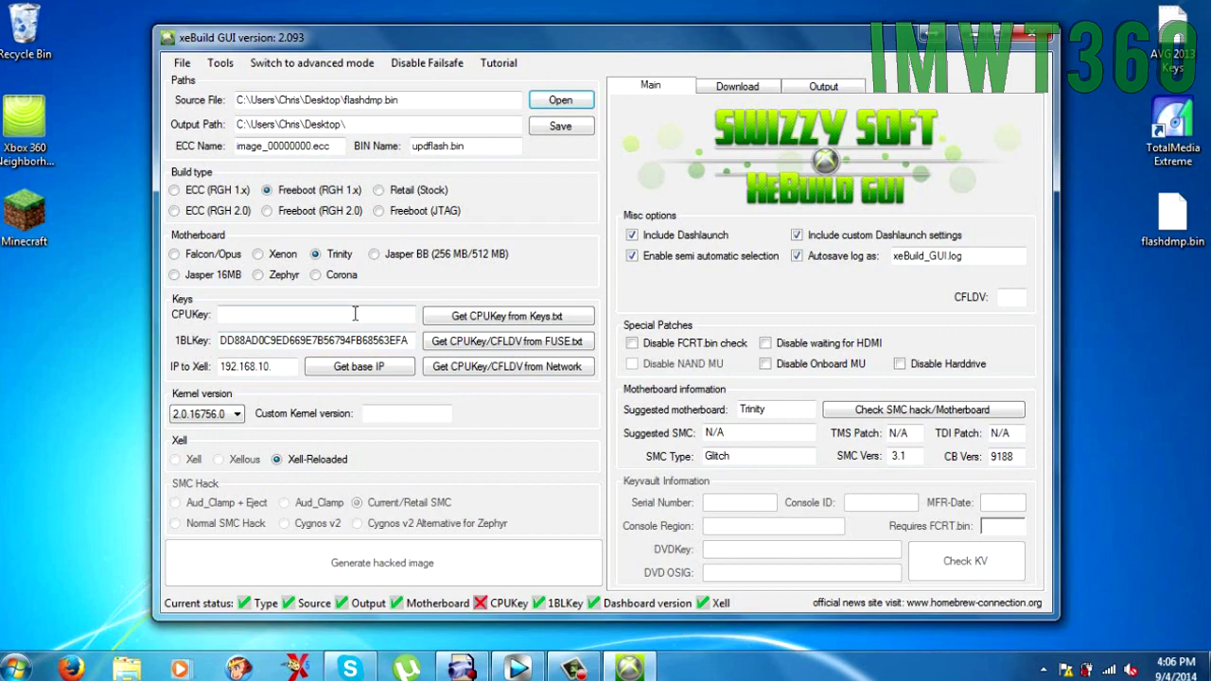
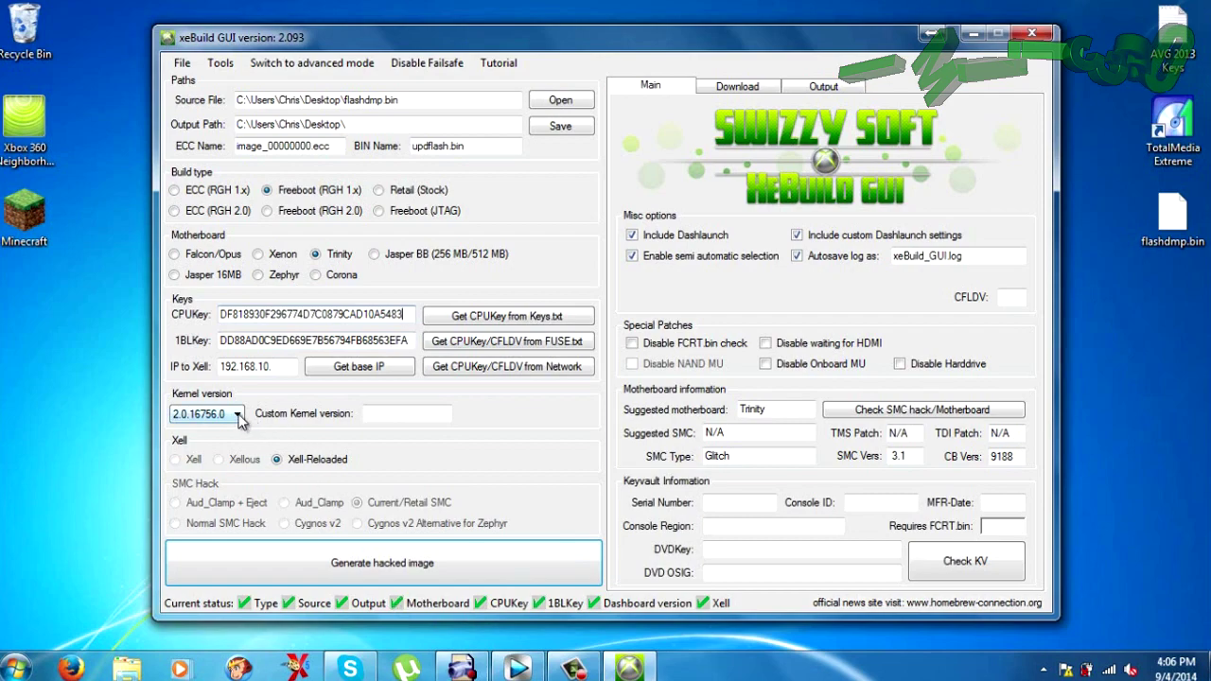
Paste the console's CPU key and pick kernel version 2.0.16767.0.
left_click(237, 416)
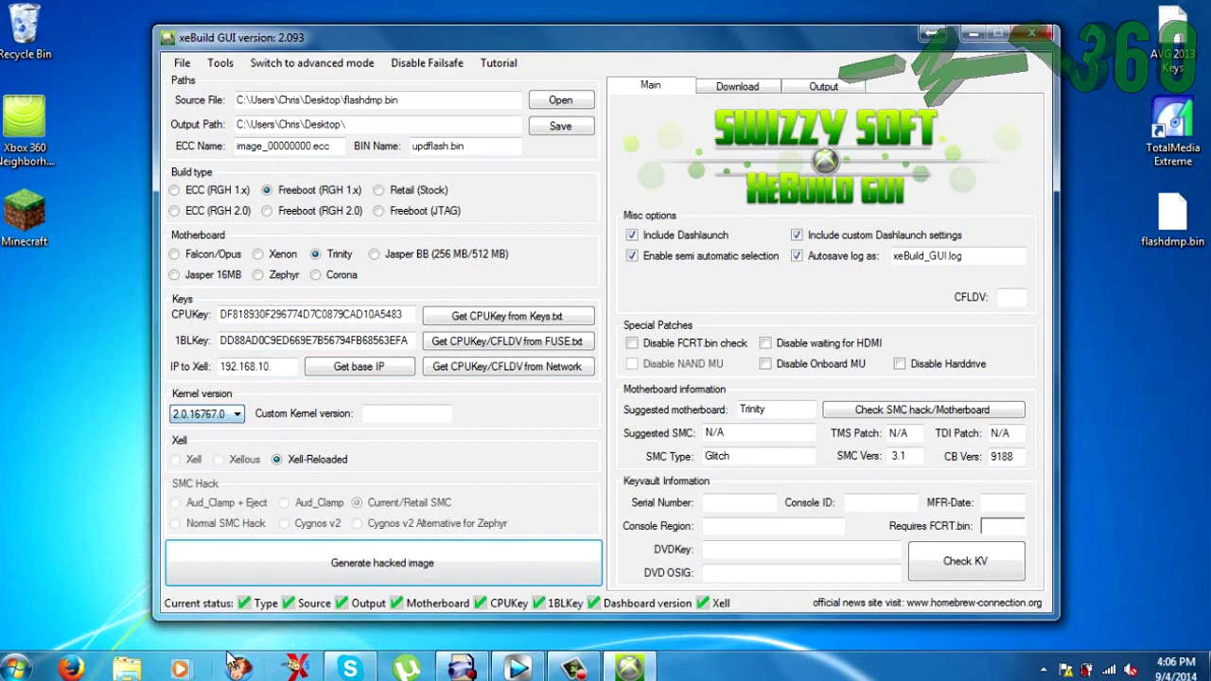
key("Tab")
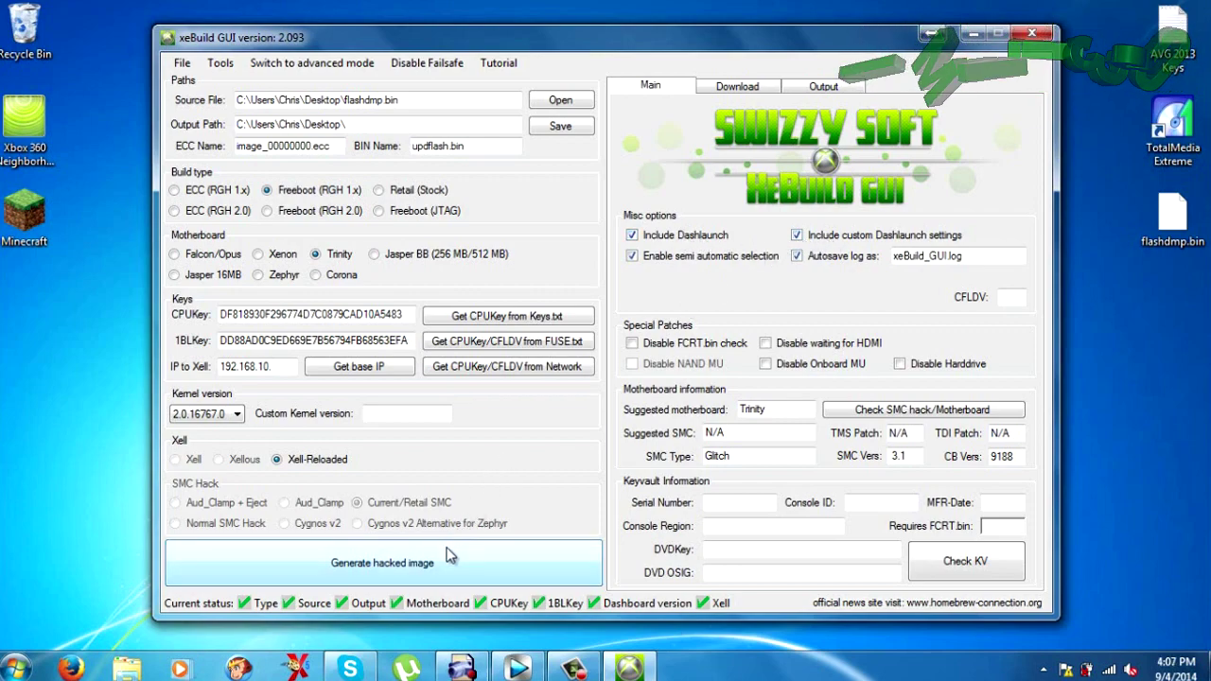
Generate the hacked updflash.bin image and close xeBuild GUI when the build completes.
left_click(416, 568)
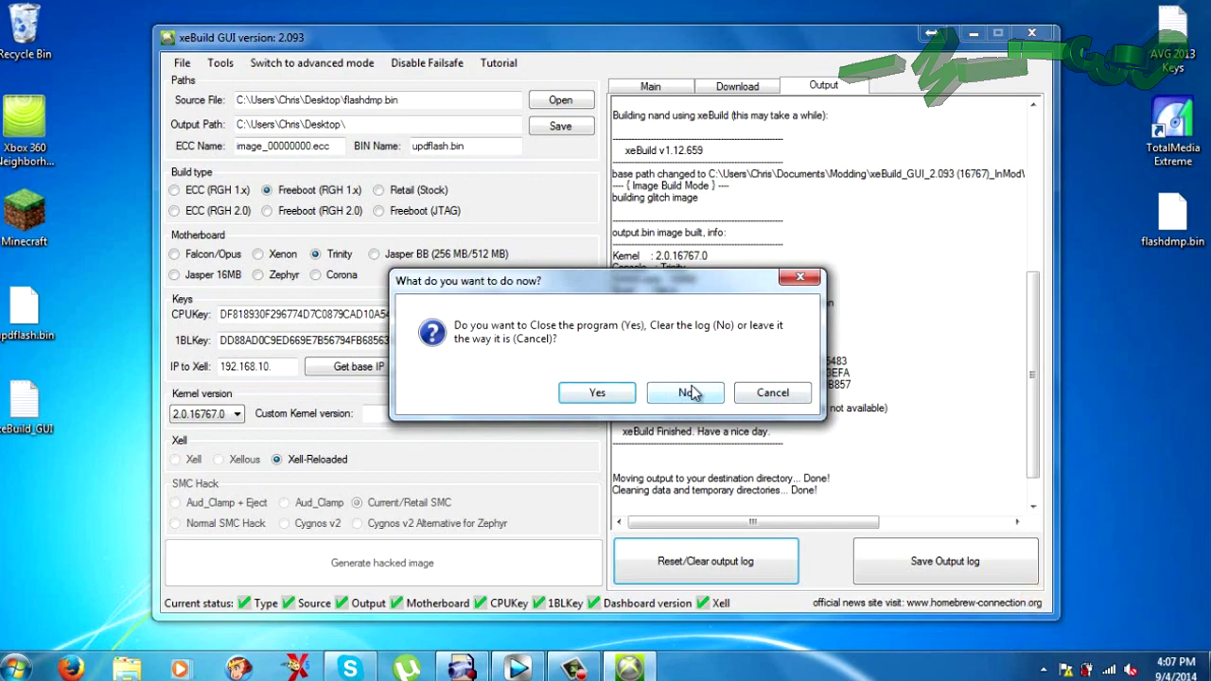
left_click(598, 392)
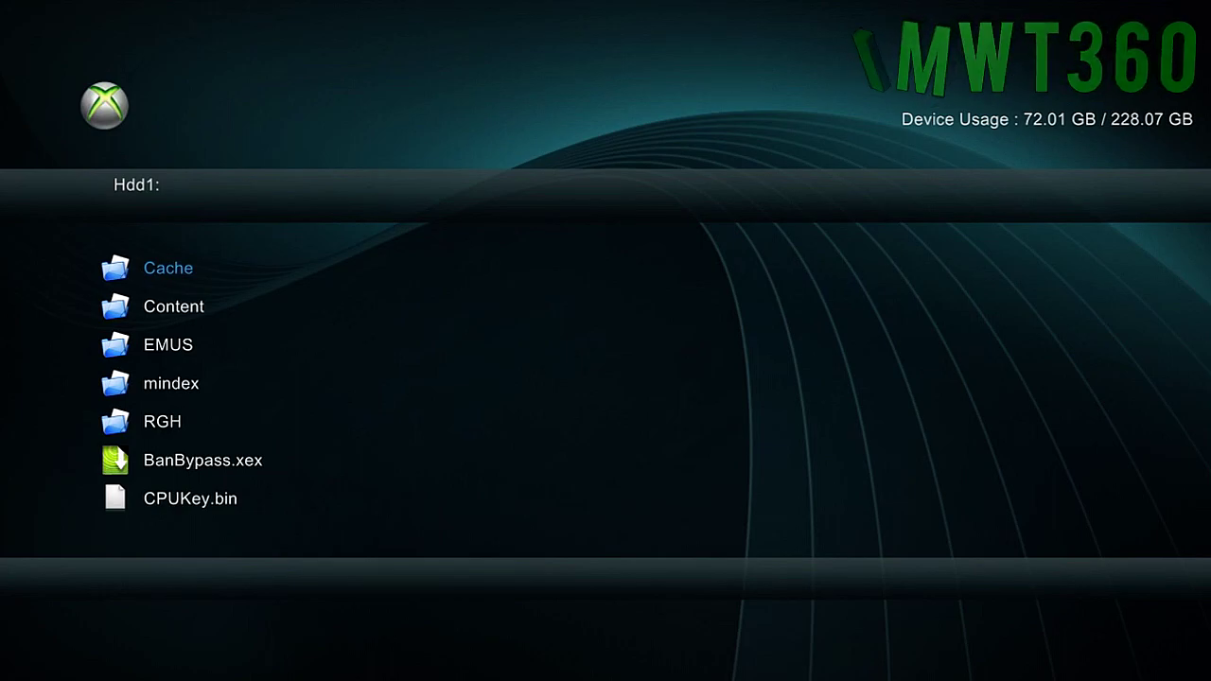
Copy updflash.bin from the Usb0 drive in Aurora's file manager.
key("BackSpace")
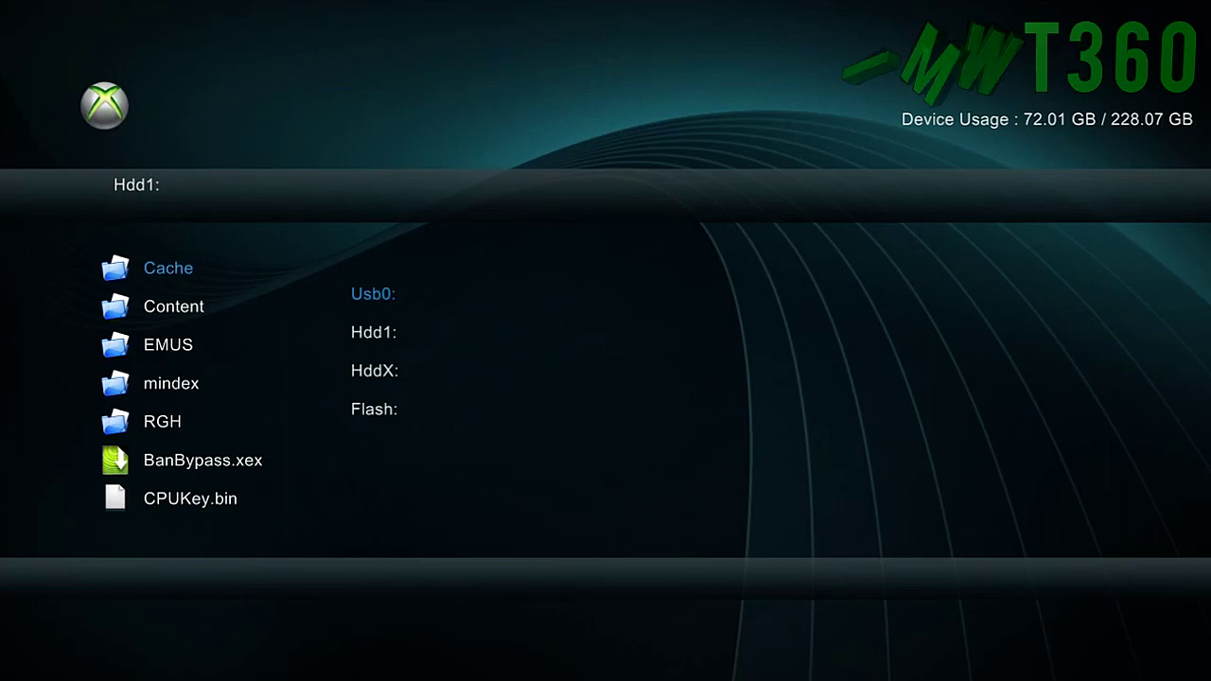
key("Return")
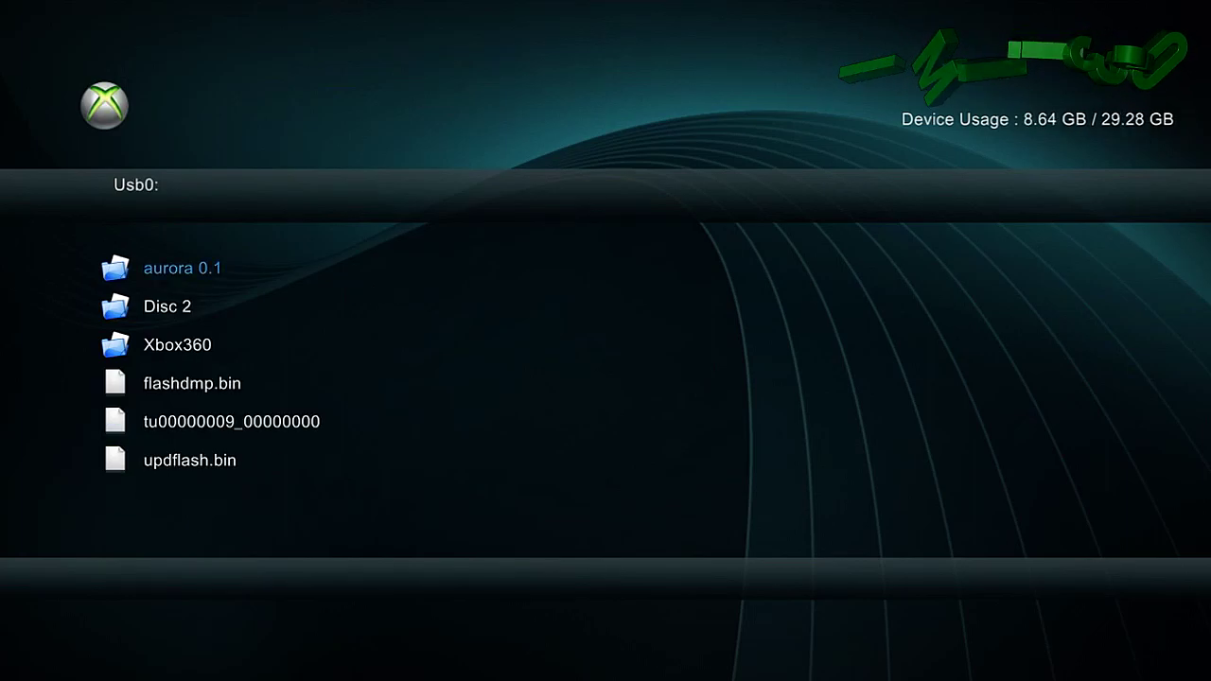
key("Down")
key("Down")
key("Down")
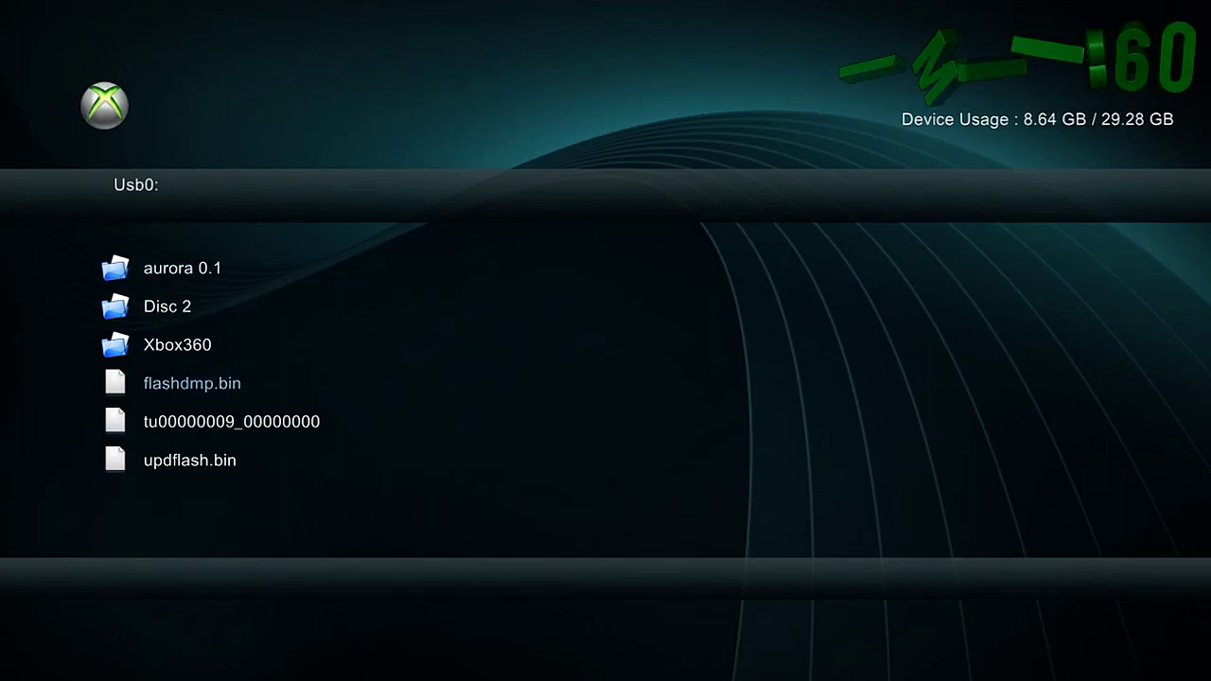
key("Down")
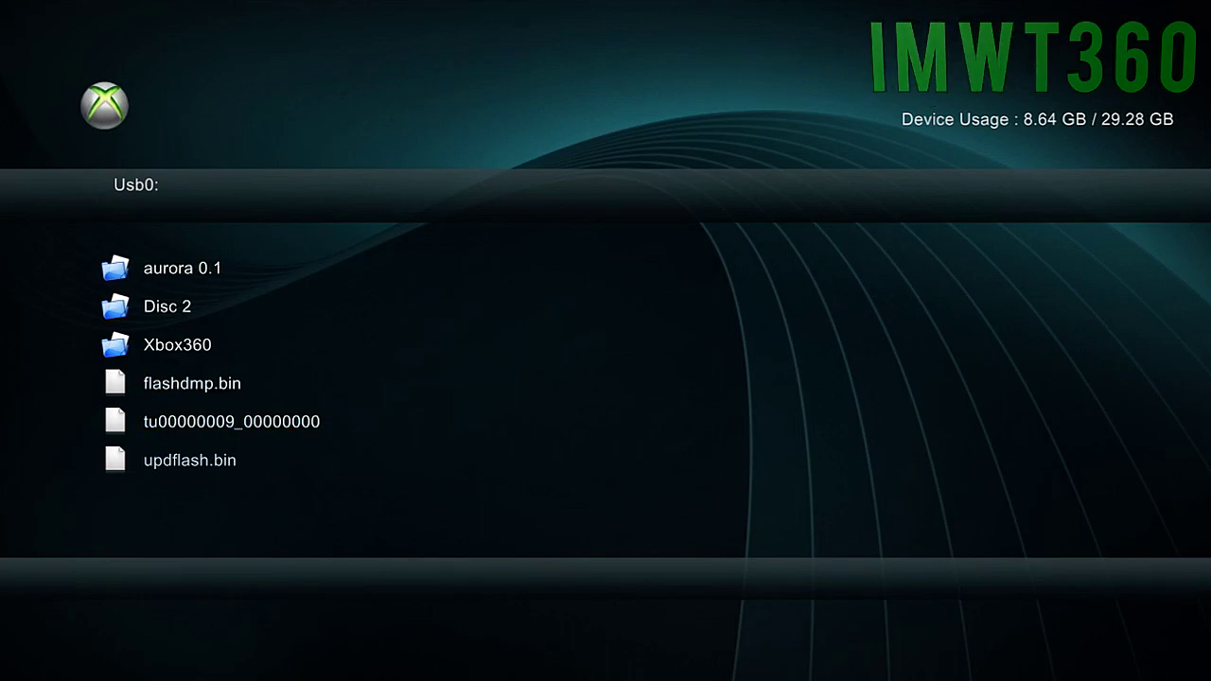
key("y")
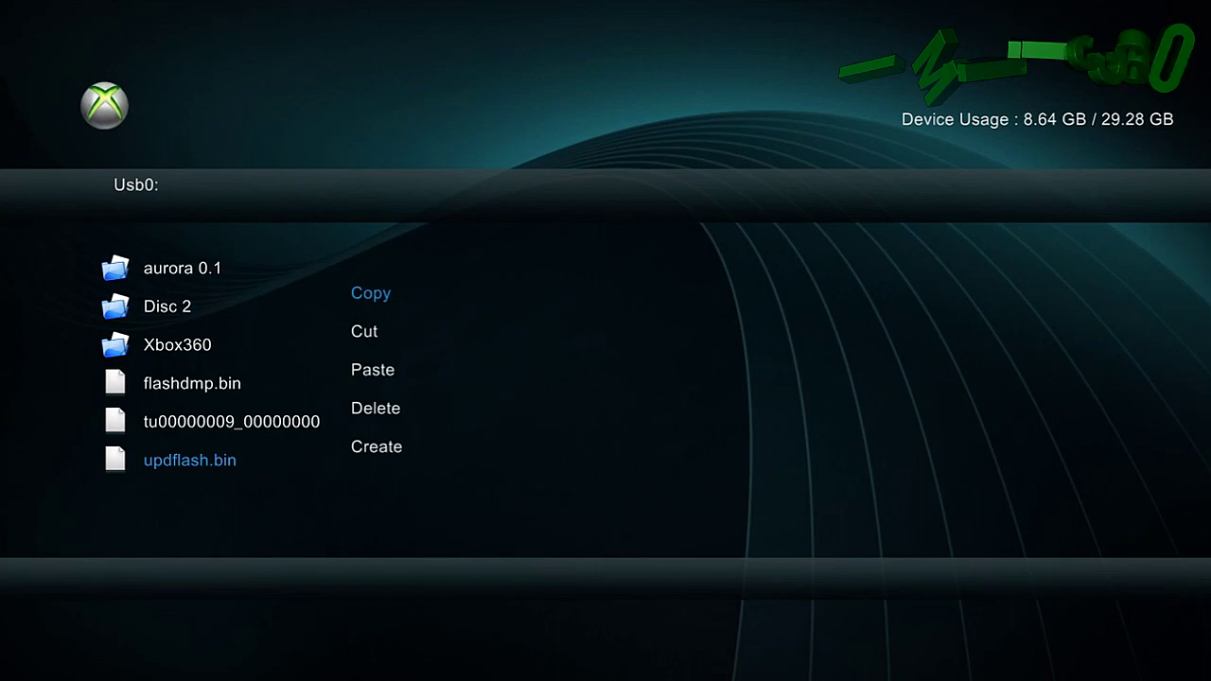
key("Return")
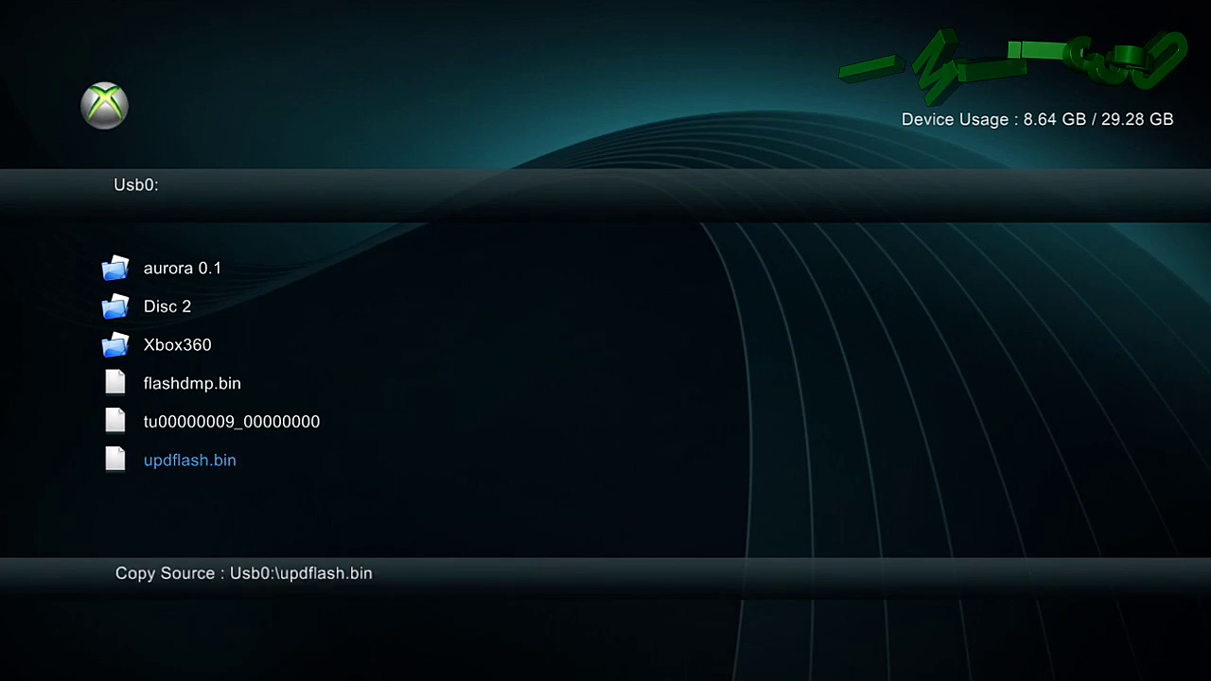
Paste updflash.bin into Hdd1:\RGH\Applications\Flash360v1.0 and launch Flash360.xex.
key("x")
key("Down")
key("Return")
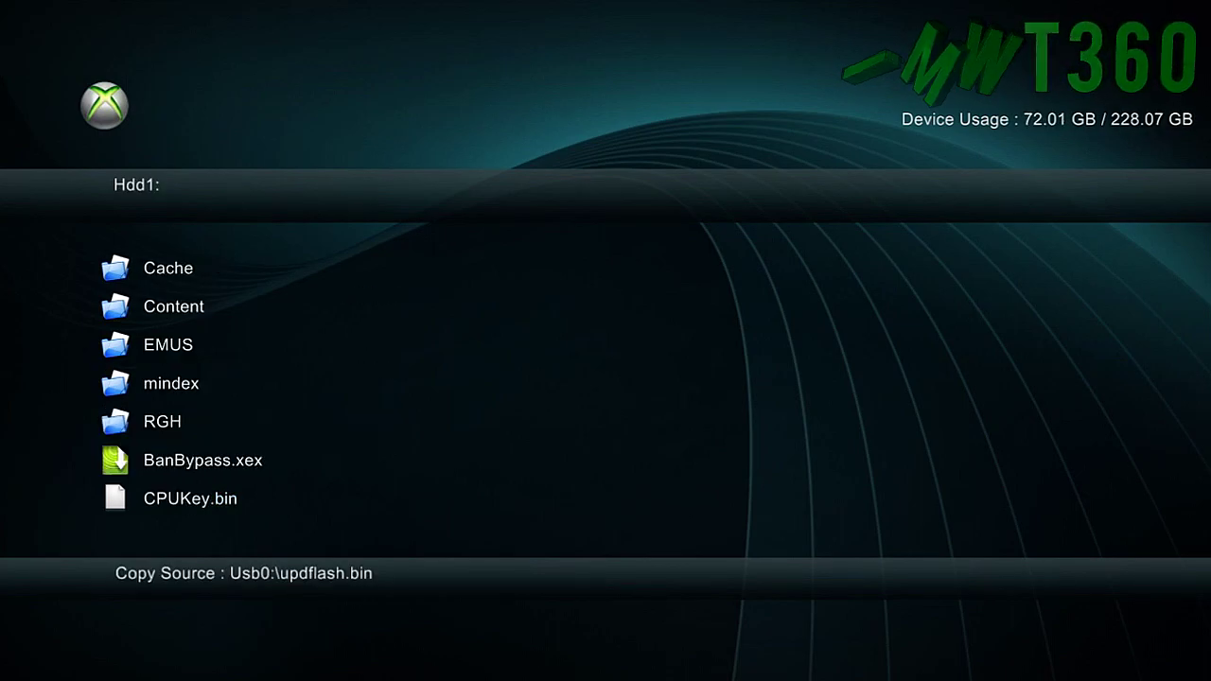
key("Down")
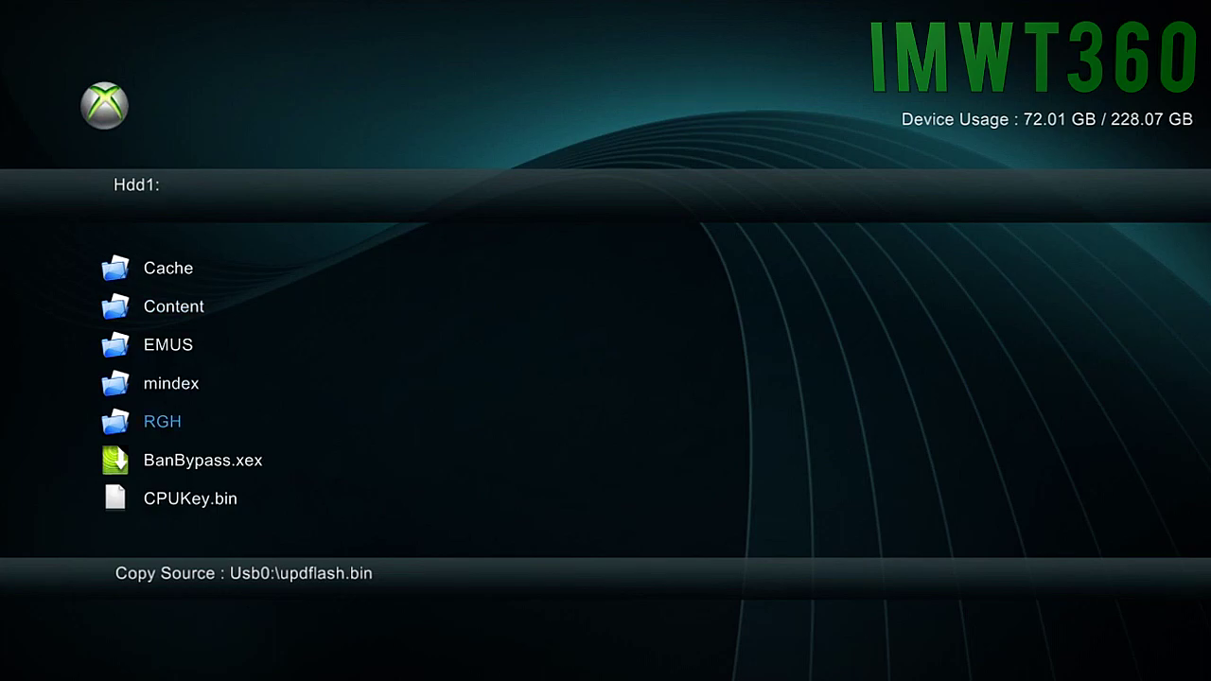
key("Return")
key("Return")
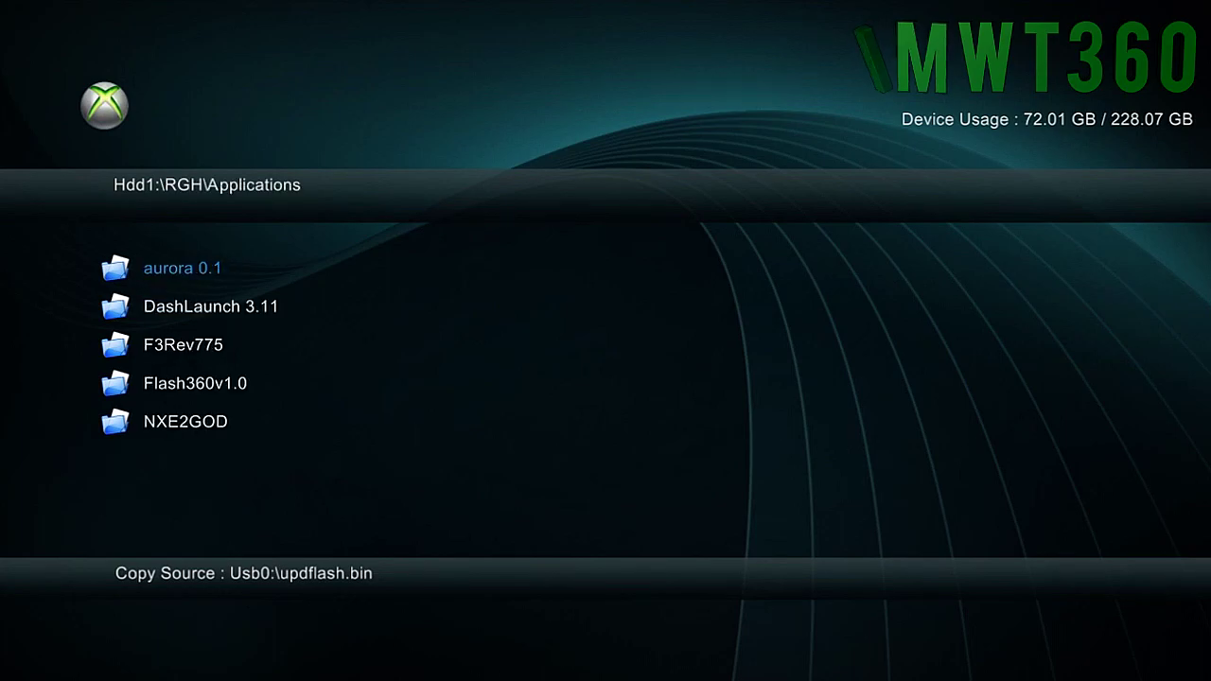
key("Down")
key("Down")
key("Down")
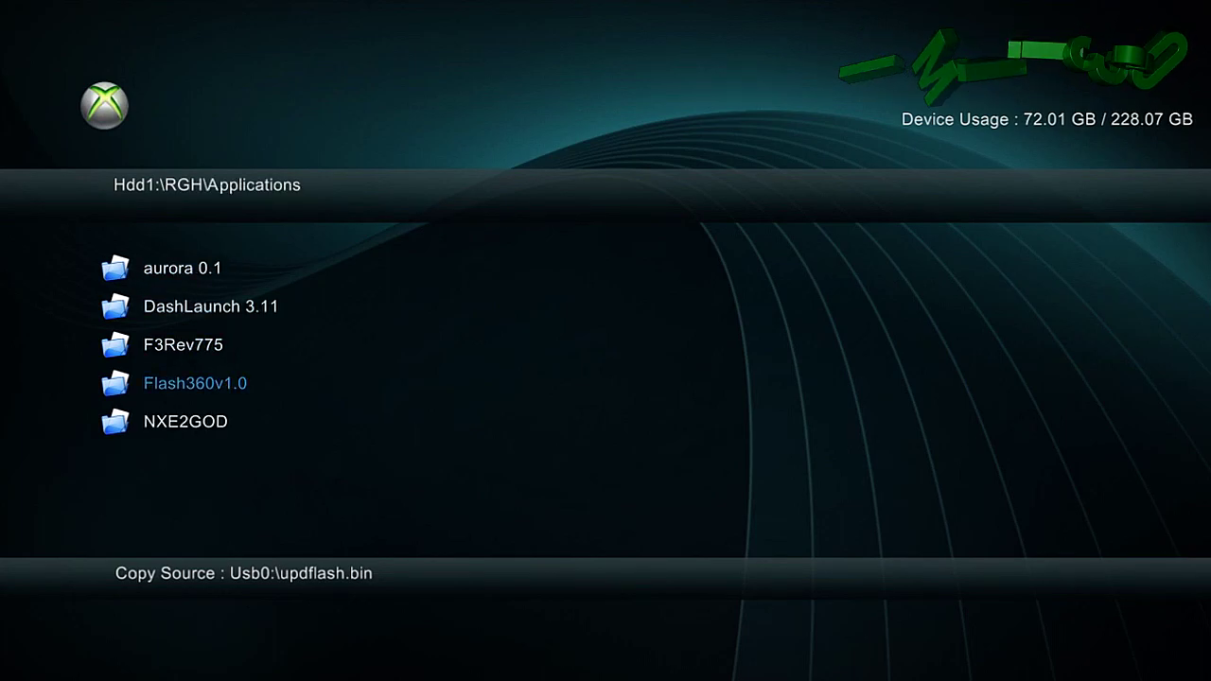
key("Return")
key("Down")
key("Down")
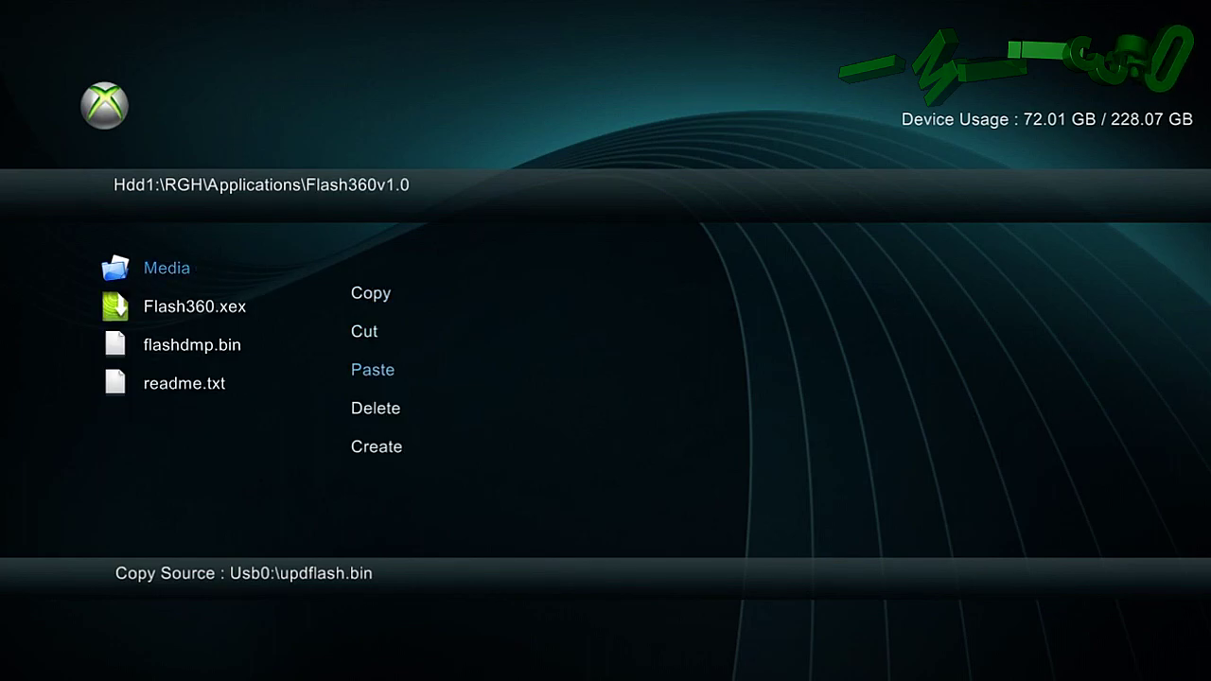
key("Return")
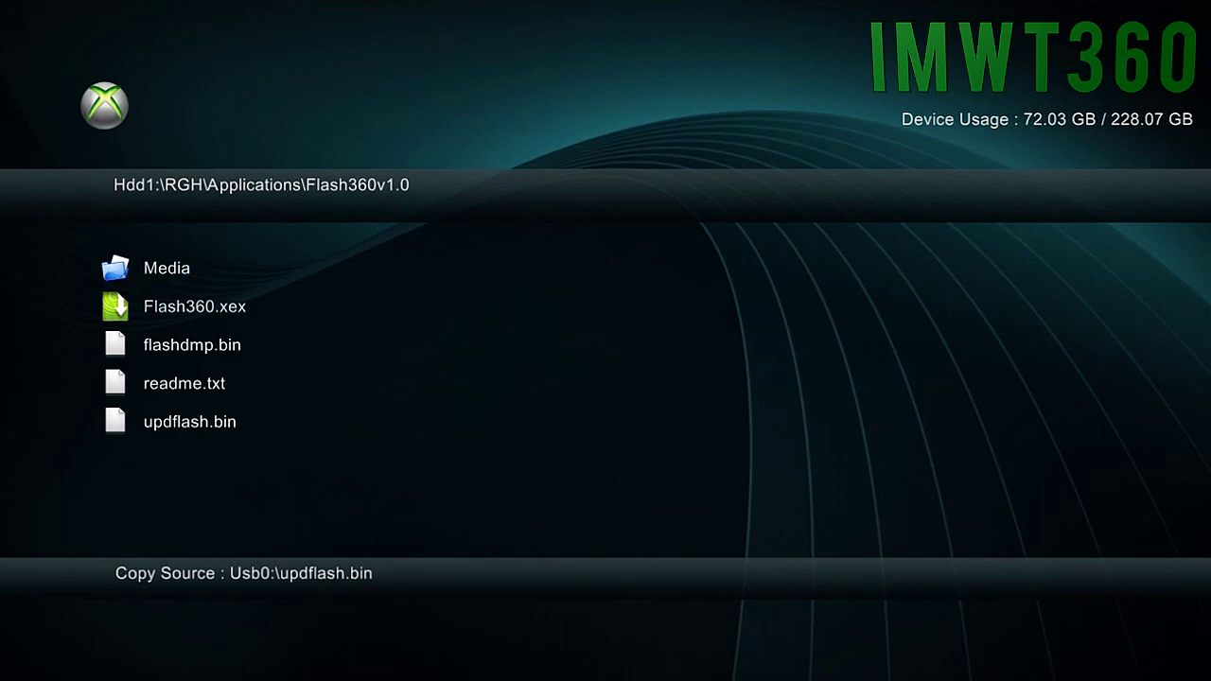
key("Return")
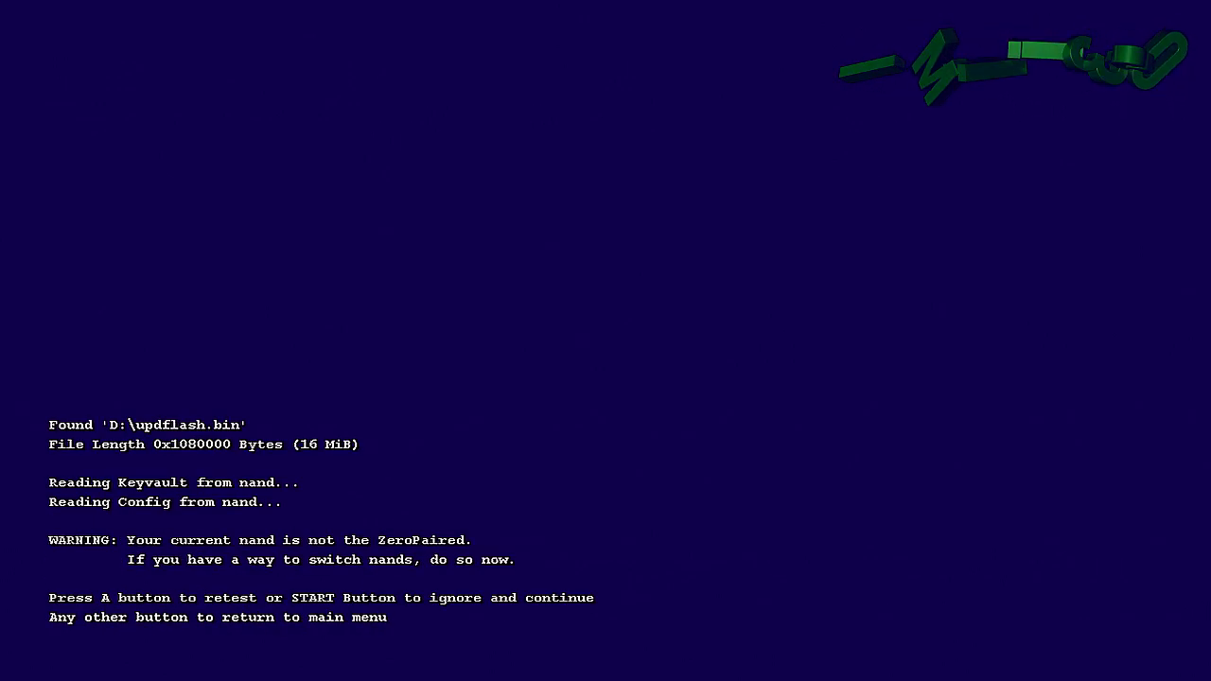
Bypass the ZeroPair warning, flash updflash.bin to NAND, and shut down to reboot.
key("Return")
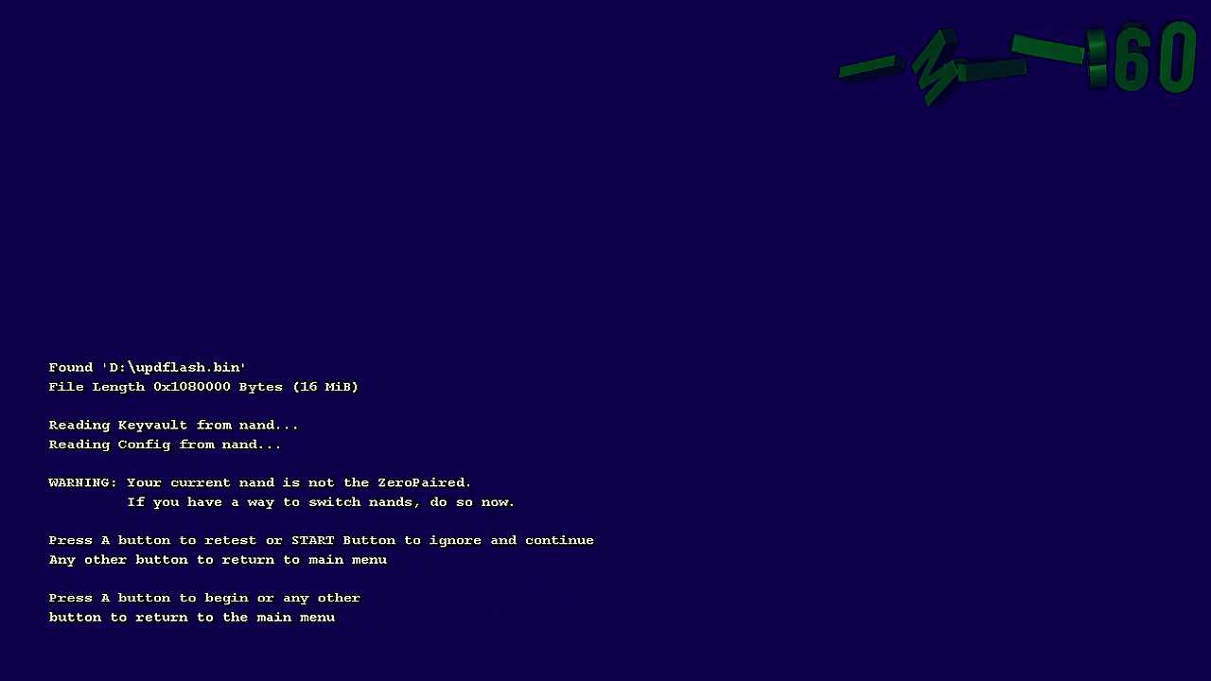
key("Return")
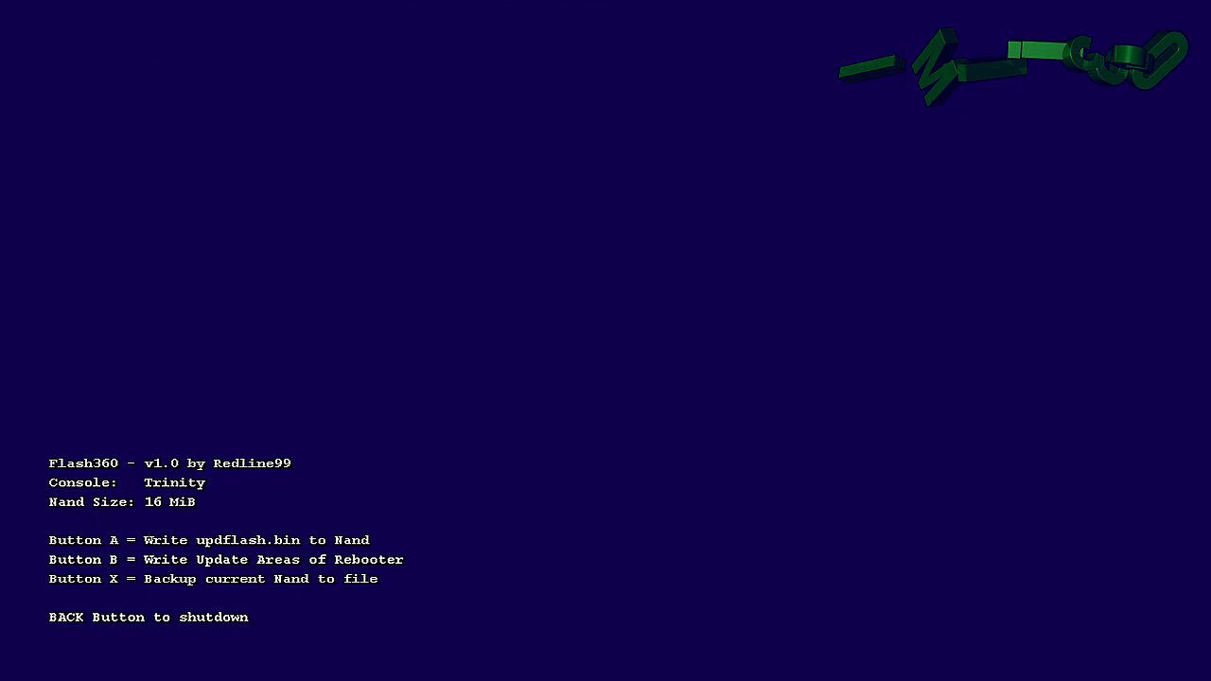
key("BackSpace")
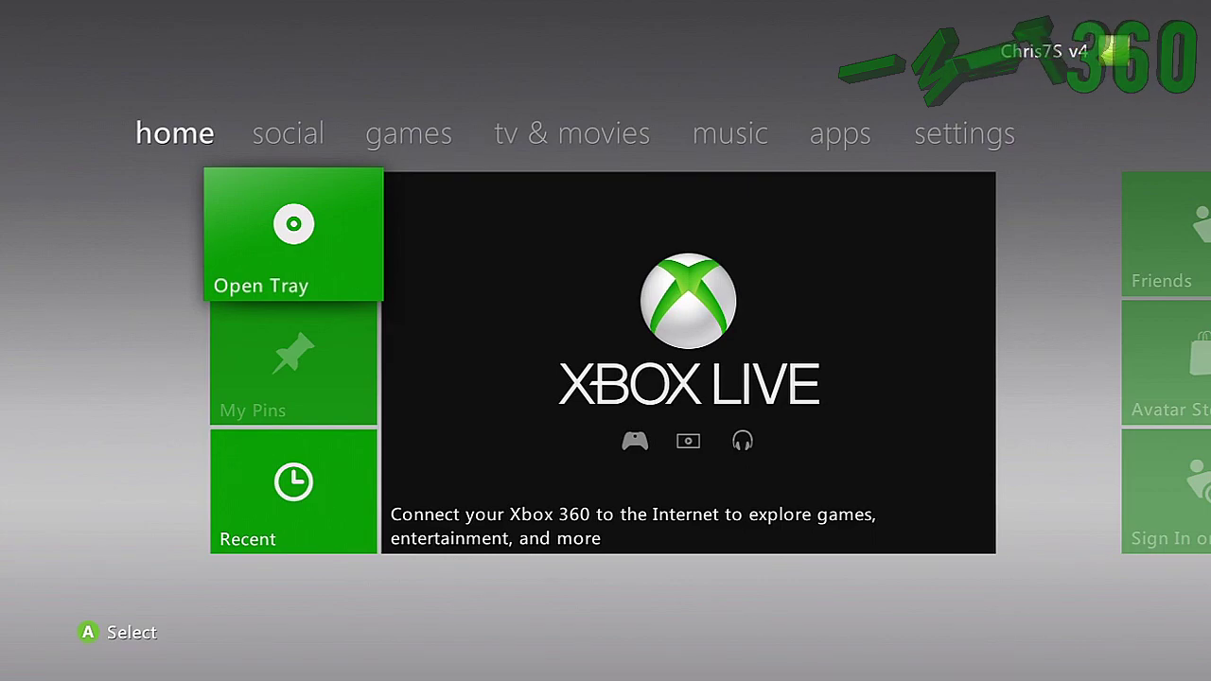
Show System Info under Settings > System > Console Settings, confirming dashboard 2.0.16767.0.
key("Right")
key("Right")
key("Right")
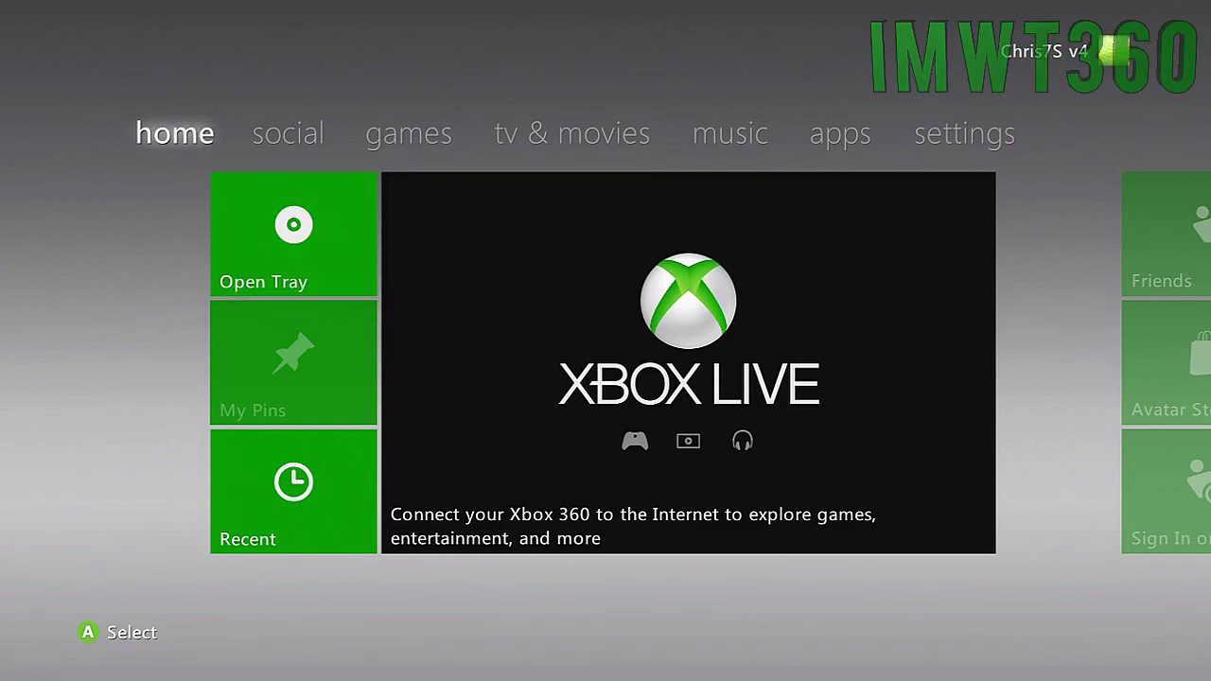
key("Right")
key("Right")
key("Right")
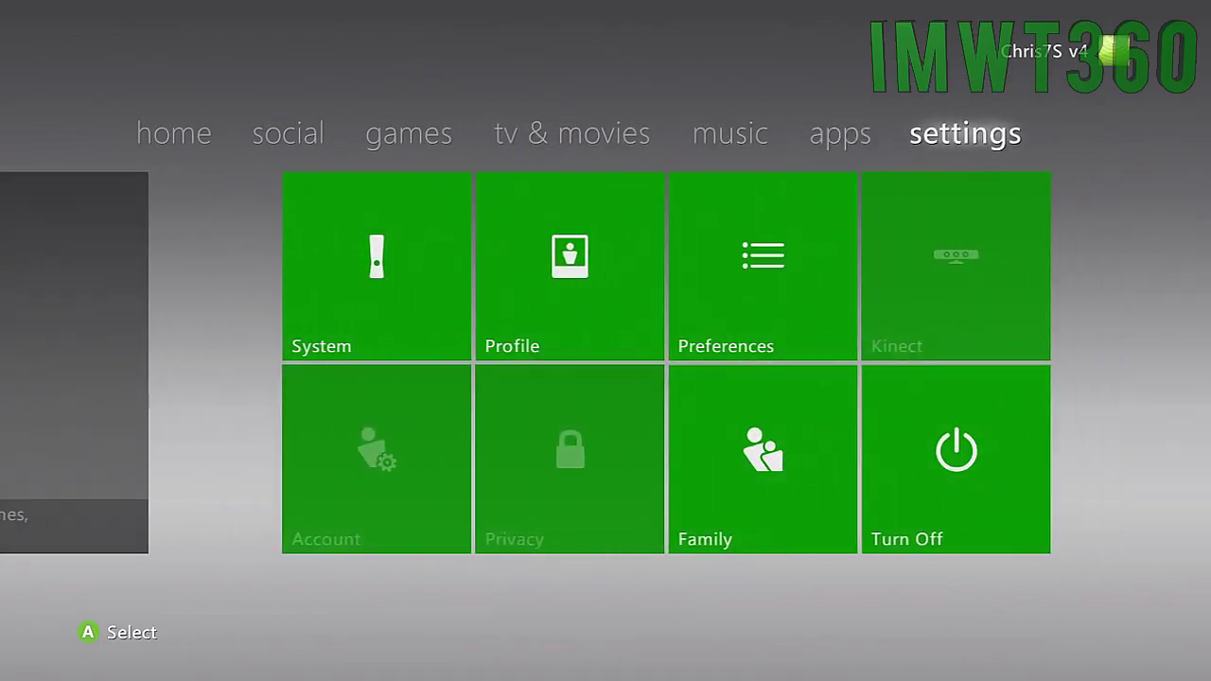
key("Down")
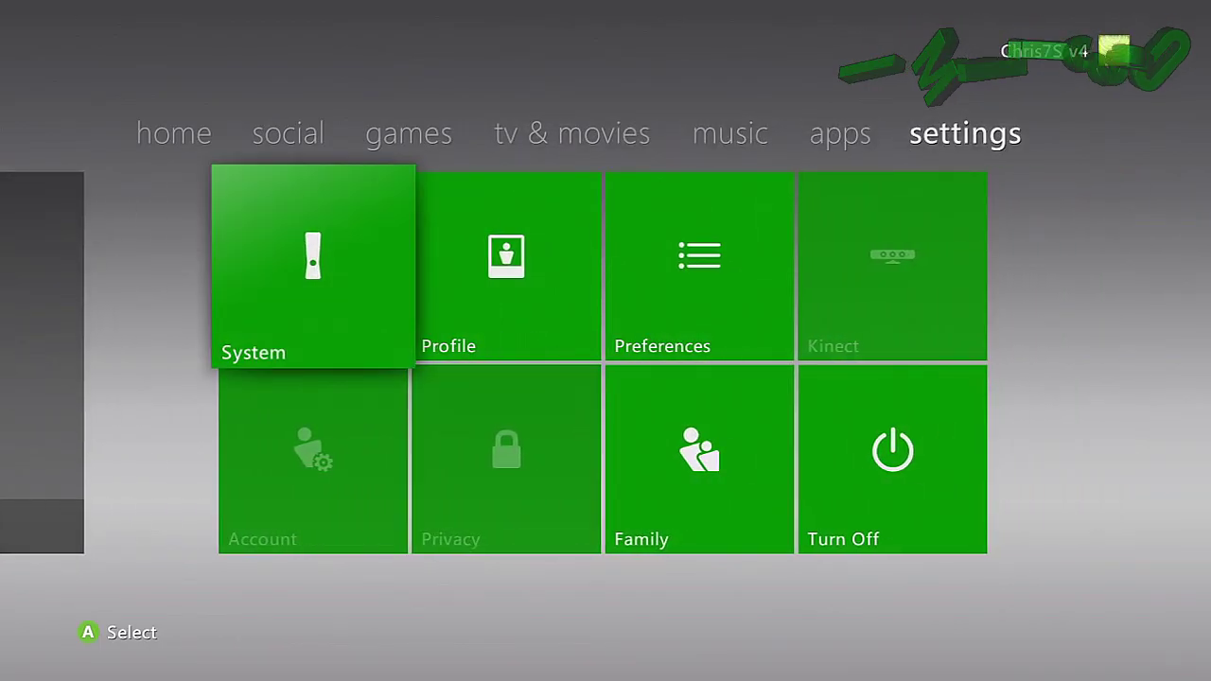
key("Return")
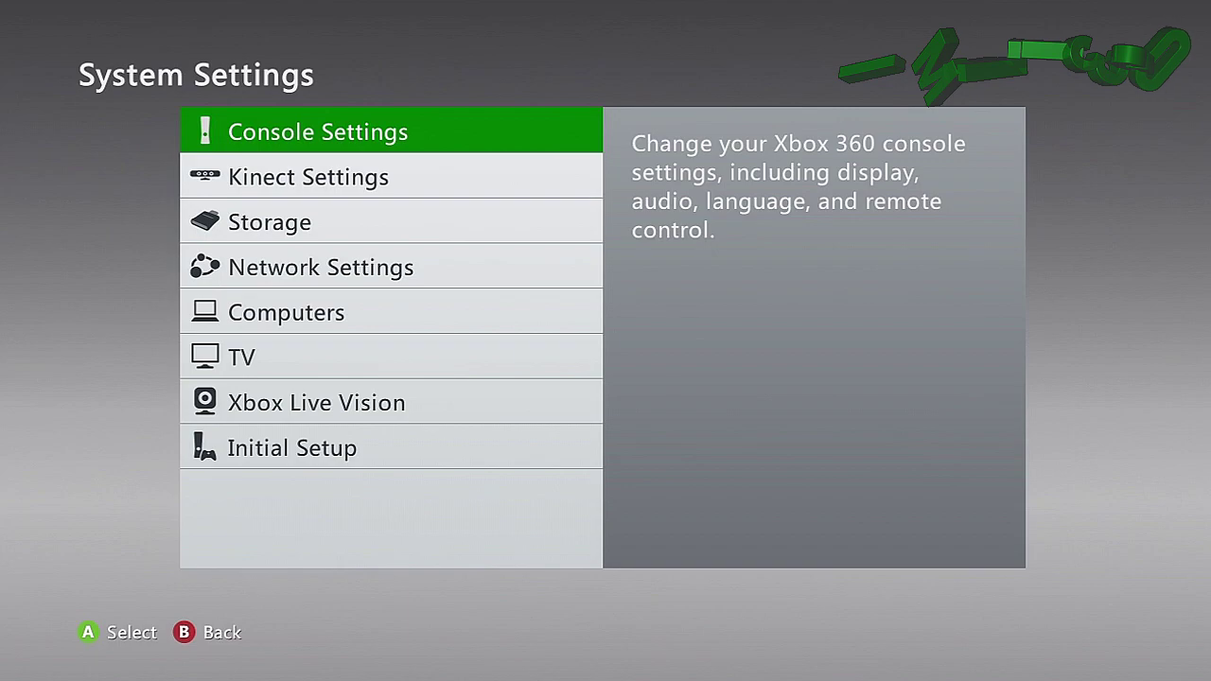
key("Return")
key("Up")
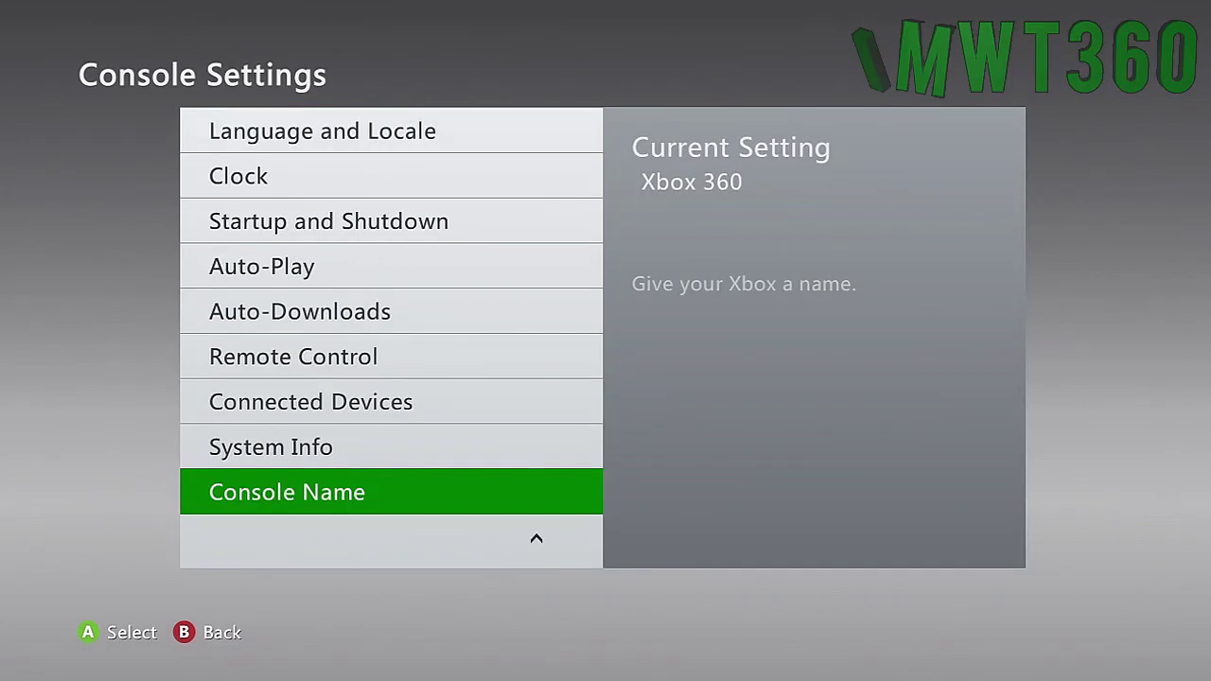
key("Up")
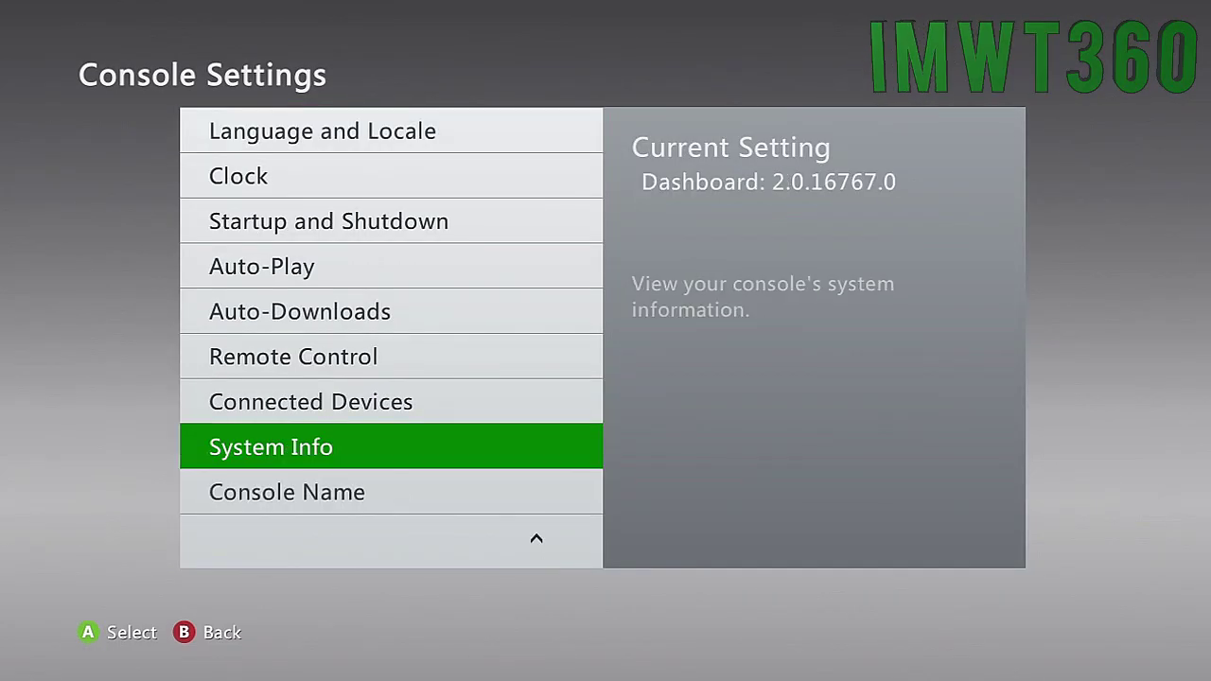